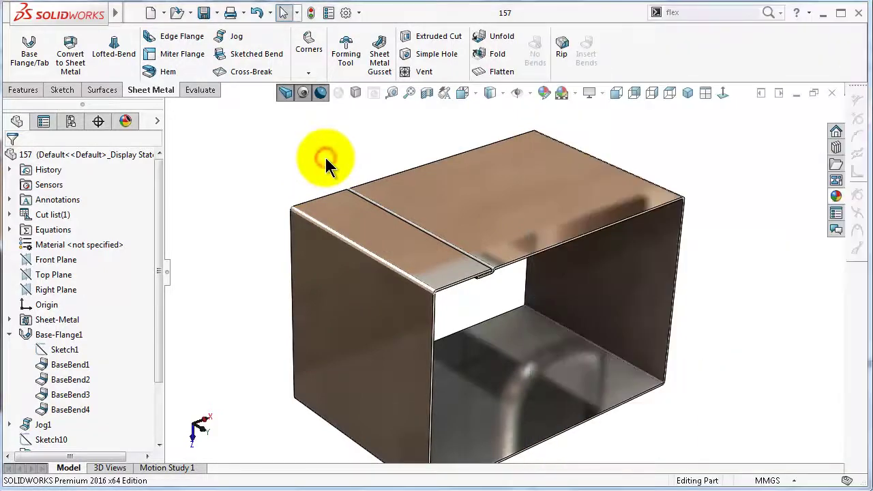
Step: Examine the sheet-metal box from several sides, including its flat end wall
{"action": "middle_click_drag", "start_coordinate": [321, 171], "coordinate": [299, 181]}
{"action": "scroll", "coordinate": [351, 327], "scroll_direction": "down", "scroll_amount": 3}
{"action": "middle_click_drag", "start_coordinate": [444, 264], "coordinate": [325, 365]}
{"action": "key", "text": "Left"}
{"action": "key", "text": "Left"}
{"action": "key", "text": "Left"}
{"action": "key", "text": "Left"}
{"action": "key", "text": "Left"}
{"action": "key", "text": "Left"}
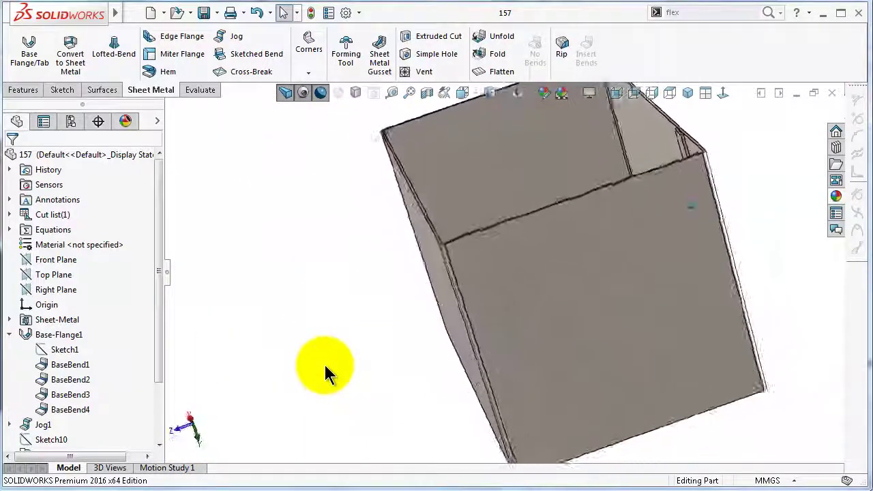
{"action": "left_click", "coordinate": [236, 38]}
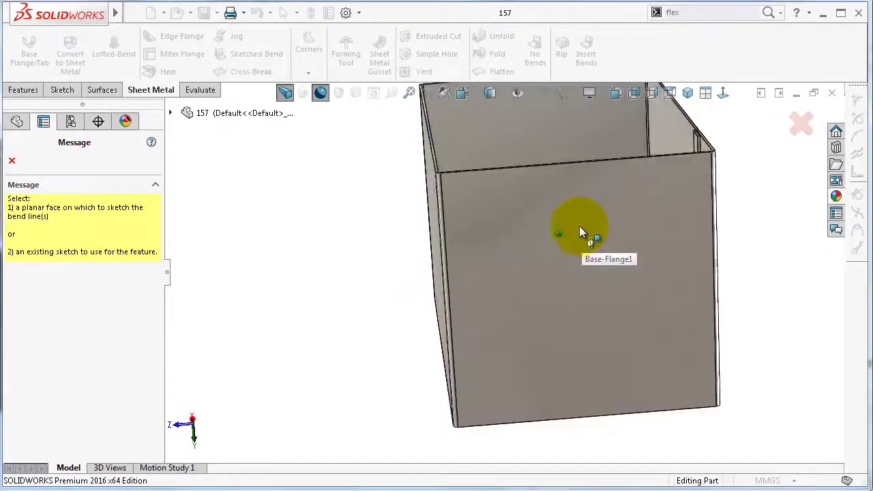
{"action": "middle_click_drag", "start_coordinate": [581, 248], "coordinate": [577, 218]}
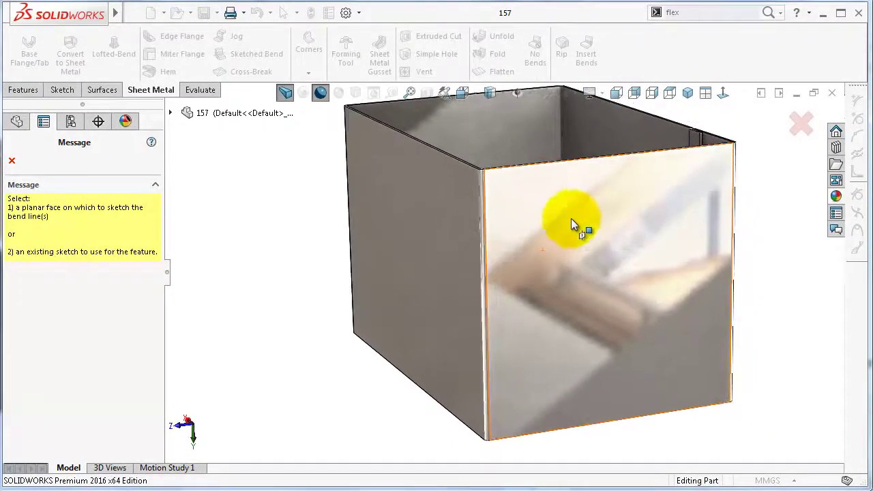
{"action": "left_click", "coordinate": [11, 161]}
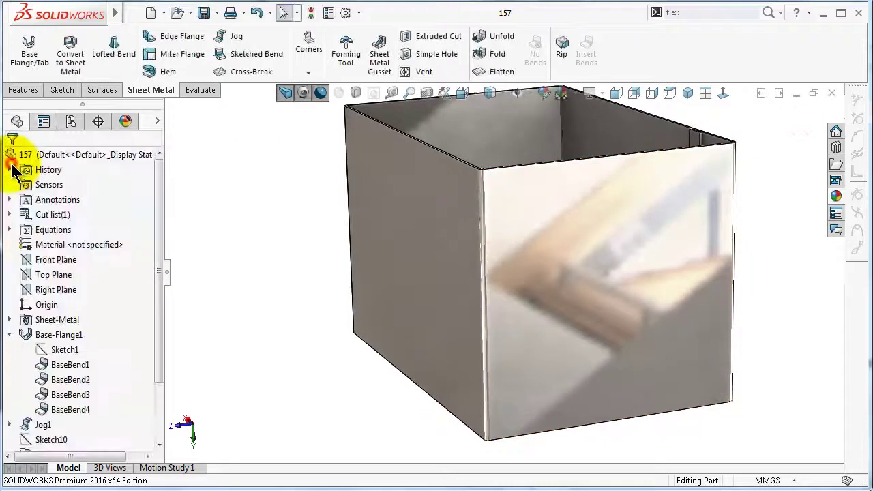
Step: Start a sketch on the outer face of the box's end wall and view it face-on
{"action": "left_click", "coordinate": [569, 261]}
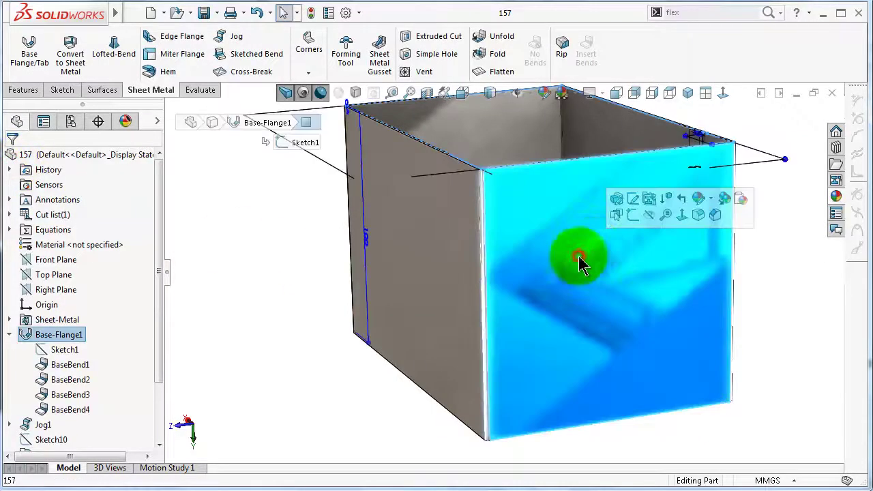
{"action": "left_click", "coordinate": [634, 218]}
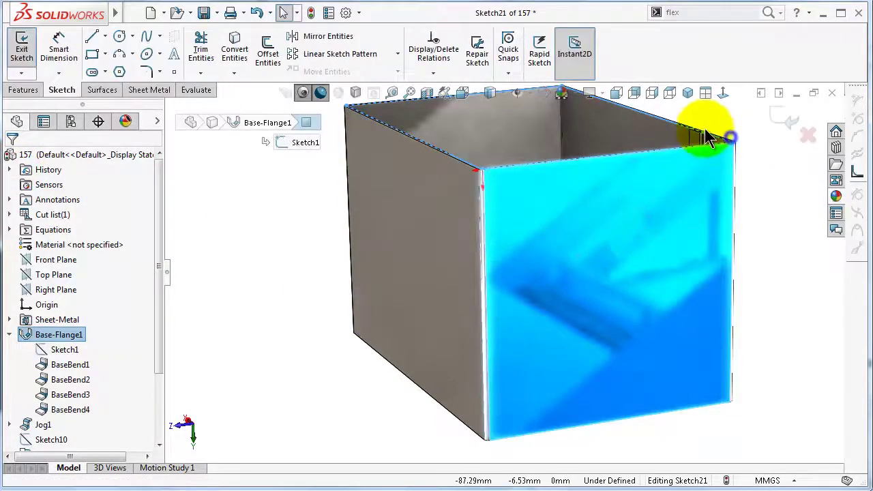
{"action": "left_click", "coordinate": [723, 93]}
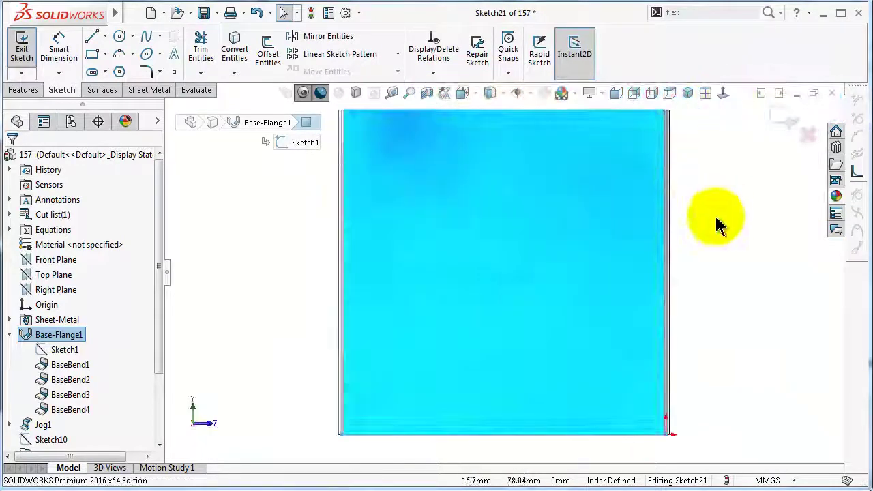
{"action": "scroll", "coordinate": [538, 176], "scroll_direction": "up", "scroll_amount": 1}
{"action": "scroll", "coordinate": [528, 174], "scroll_direction": "down", "scroll_amount": 1}
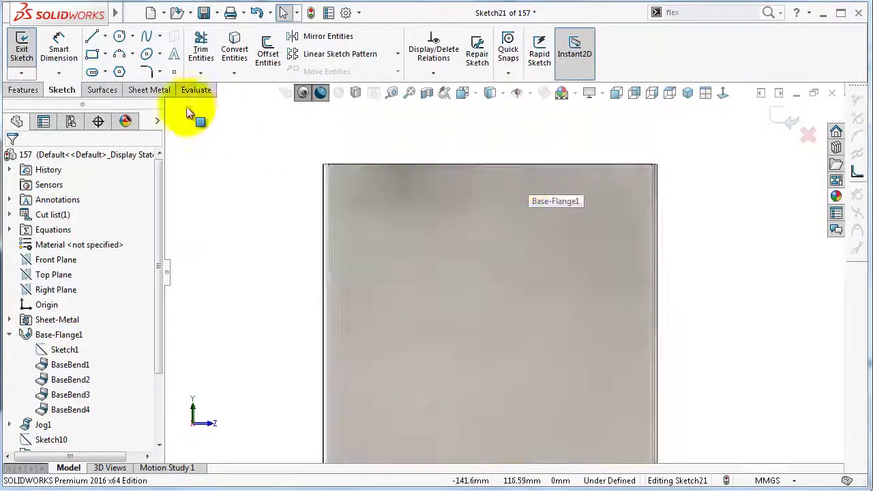
Step: Sketch a vertical centerpoint straight slot near the wall's upper edge, about 34 mm between centres and 15.4 mm wide
{"action": "left_click", "coordinate": [93, 72]}
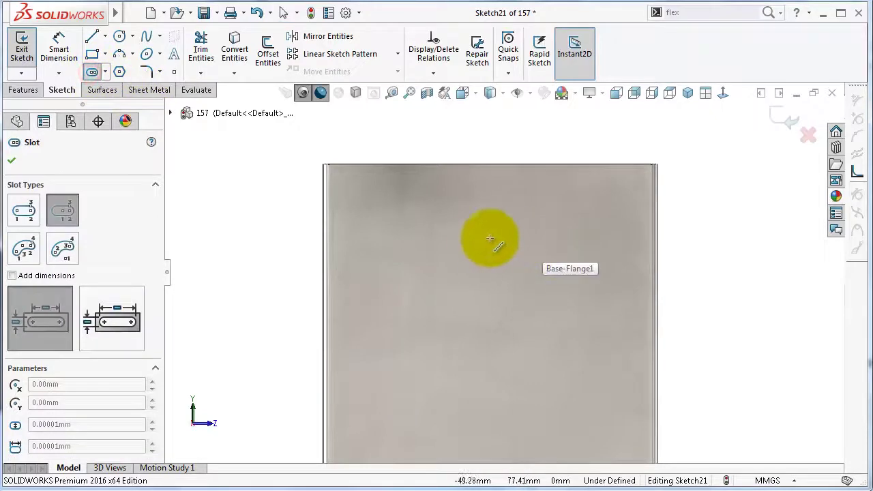
{"action": "left_click", "coordinate": [491, 250]}
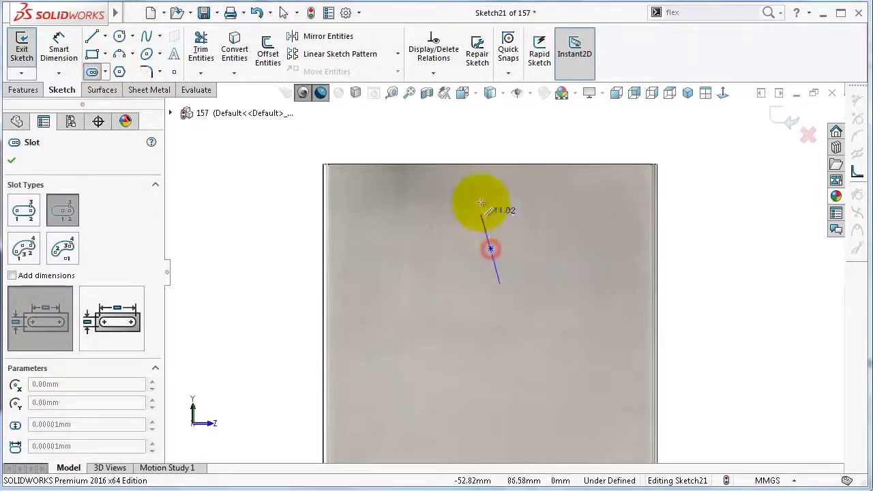
{"action": "left_click", "coordinate": [490, 194]}
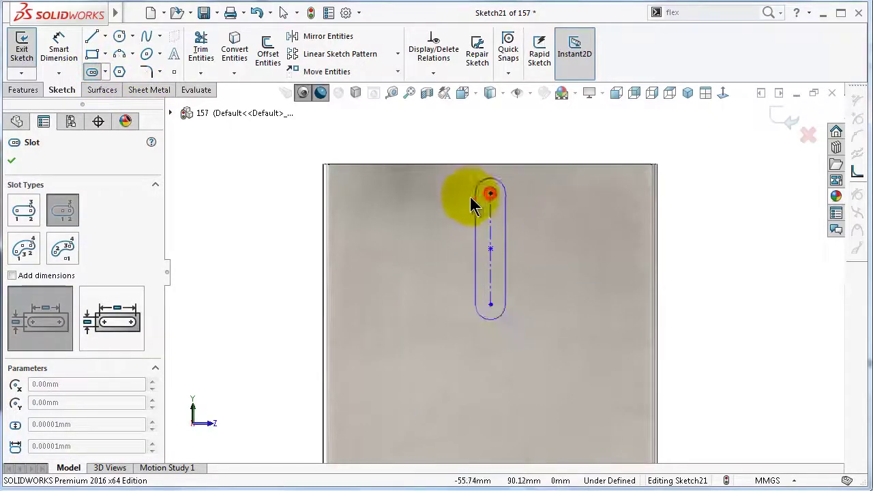
{"action": "left_click", "coordinate": [464, 194]}
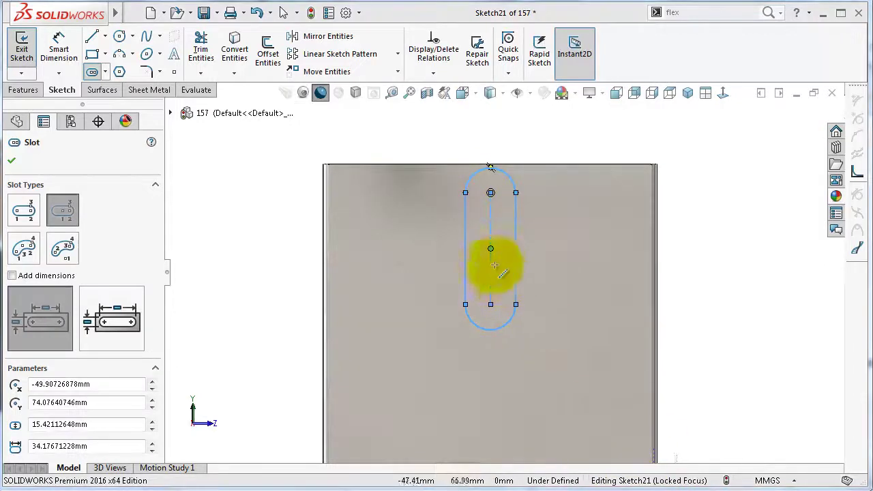
Step: Dimension the slot's width between its two straight sides as 15 mm
{"action": "right_click_drag", "start_coordinate": [232, 290], "coordinate": [230, 211]}
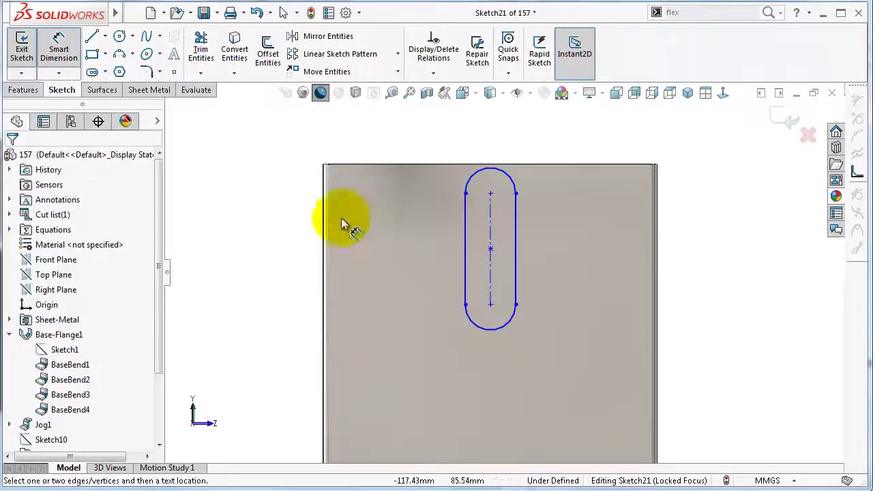
{"action": "left_click", "coordinate": [467, 225]}
{"action": "left_click", "coordinate": [465, 230]}
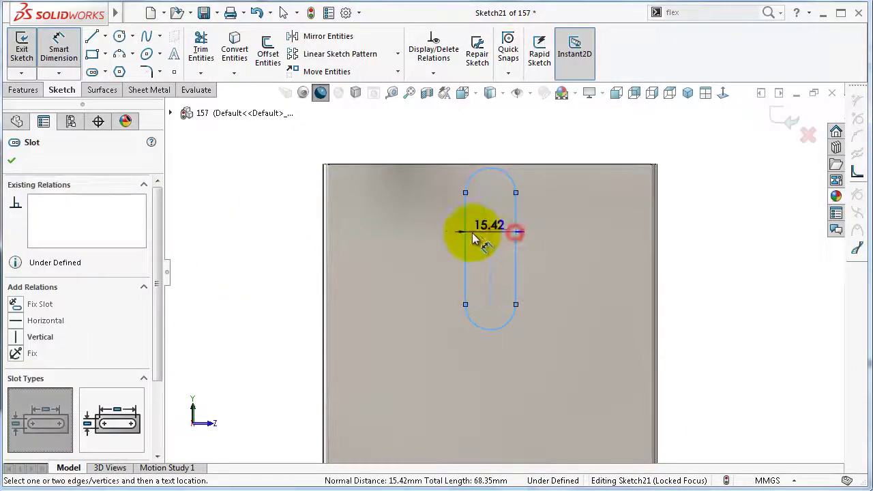
{"action": "left_click", "coordinate": [409, 235]}
{"action": "type", "text": "15"}
{"action": "key", "text": "Return"}
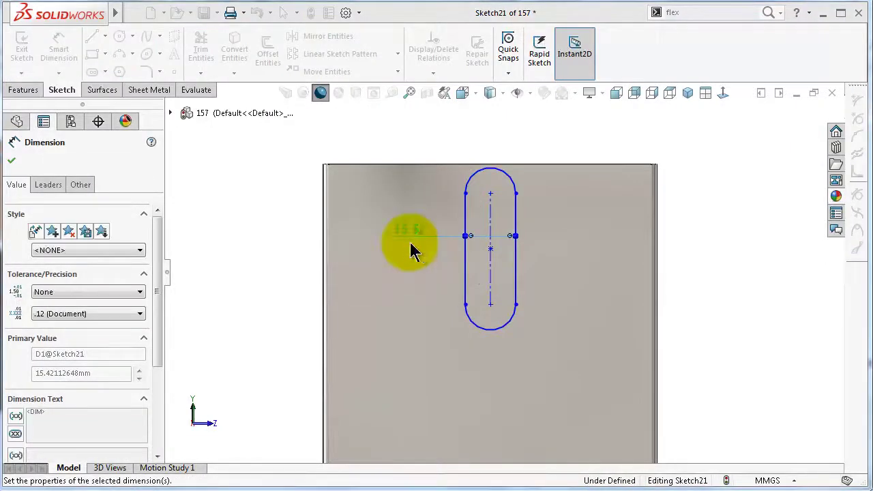
Step: Dimension the length of the slot's straight side as 20 mm
{"action": "left_click", "coordinate": [468, 223]}
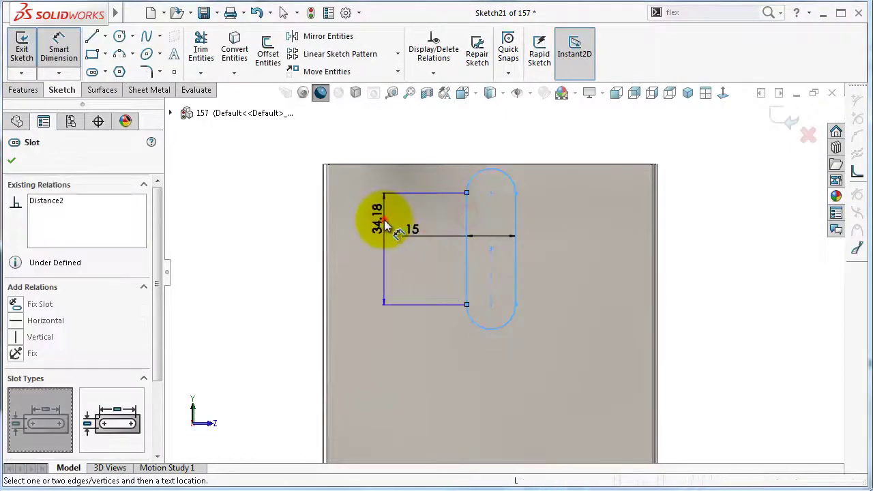
{"action": "left_click", "coordinate": [384, 222]}
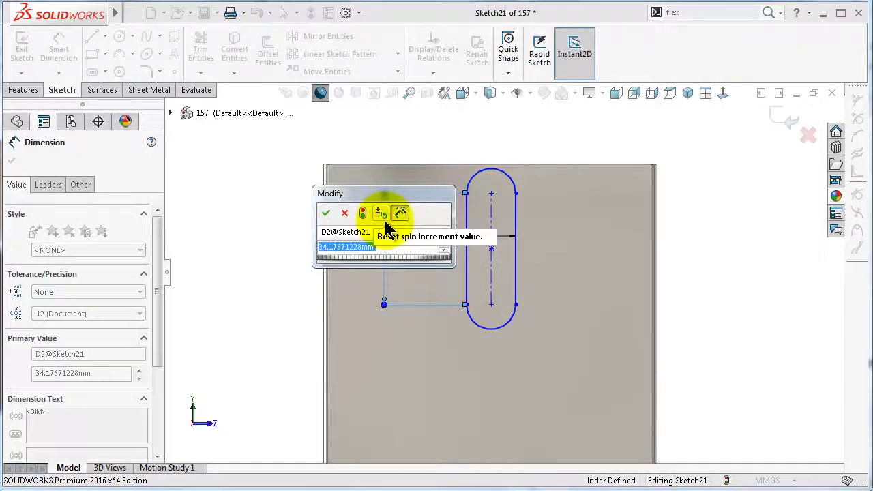
{"action": "type", "text": "20"}
{"action": "key", "text": "Return"}
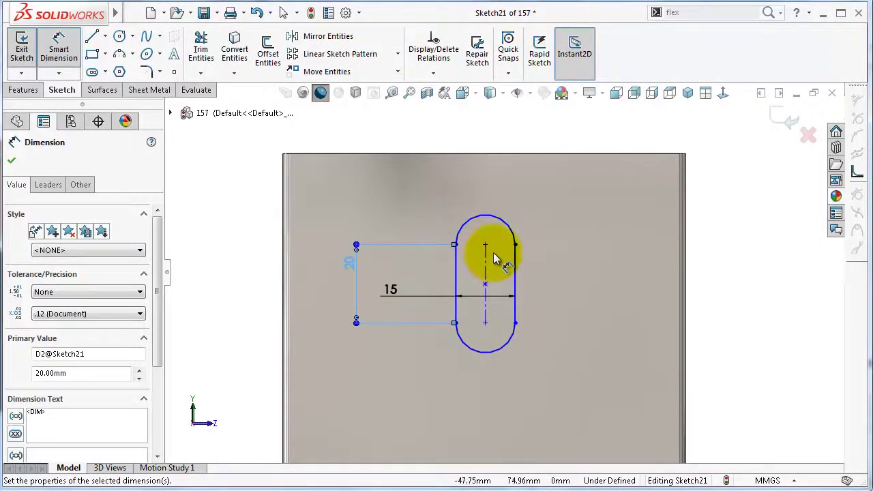
{"action": "key", "text": "Escape"}
Step: Make the slot vertical and align its upper arc centre vertically with the midpoint of the wall's upper edge
{"action": "left_click", "coordinate": [487, 257]}
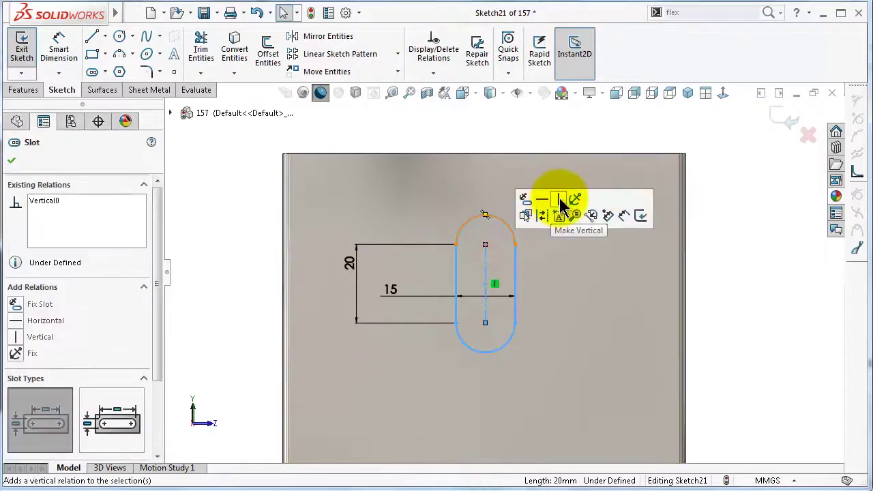
{"action": "left_click", "coordinate": [735, 272]}
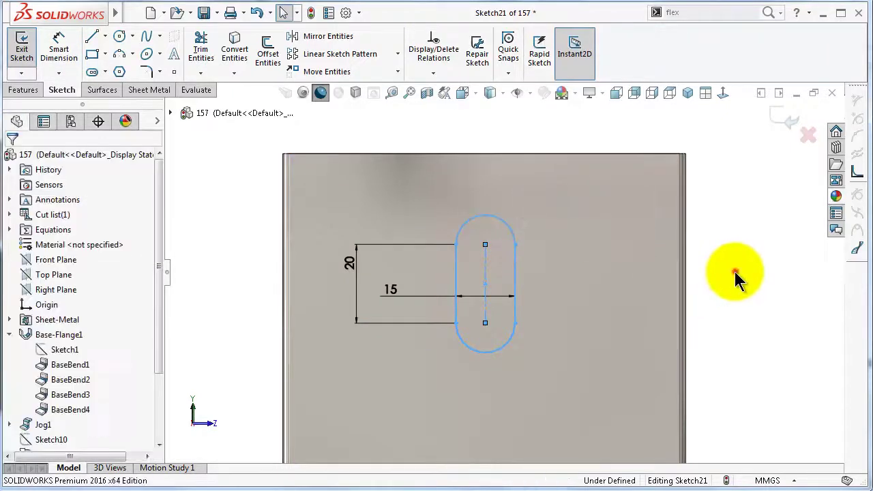
{"action": "left_click", "coordinate": [486, 249]}
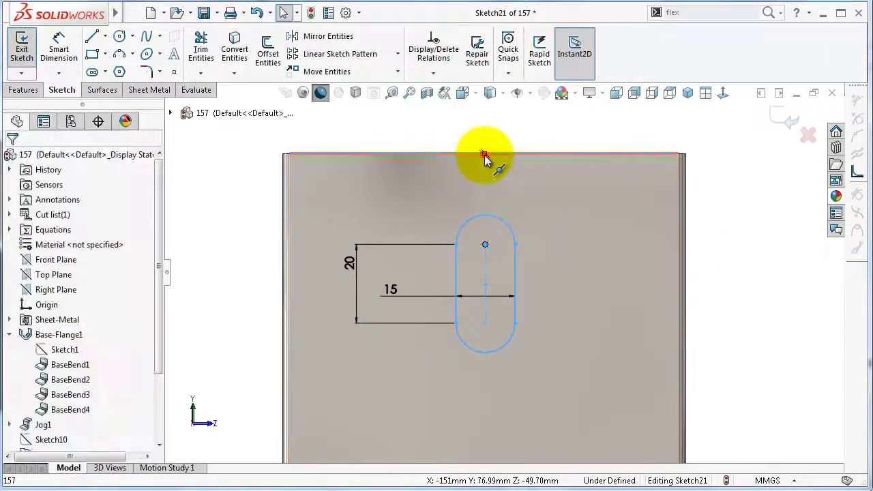
{"action": "left_click", "coordinate": [484, 158], "text": "ctrl"}
{"action": "left_click", "coordinate": [539, 102]}
{"action": "left_click", "coordinate": [750, 272]}
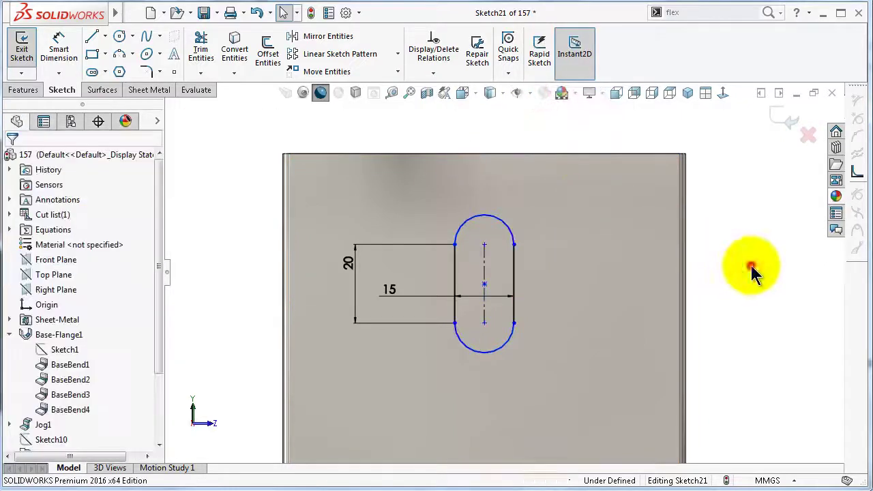
Step: Dimension the distance from the slot's centre point to the wall's upper edge as 30 mm
{"action": "right_click_drag", "start_coordinate": [736, 293], "coordinate": [733, 232]}
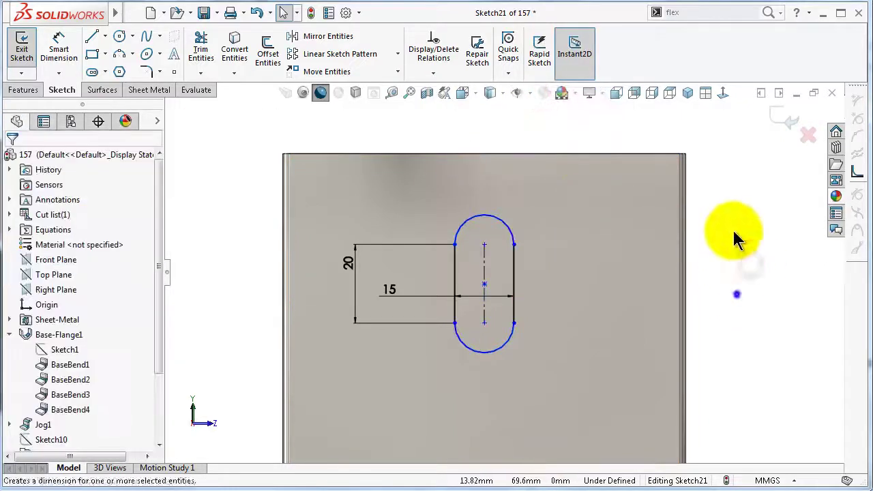
{"action": "left_click", "coordinate": [486, 283]}
{"action": "left_click", "coordinate": [500, 155]}
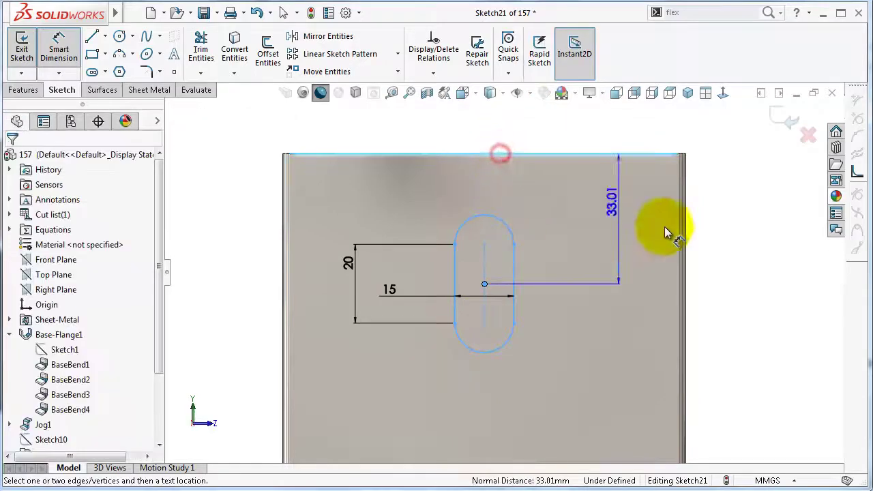
{"action": "left_click", "coordinate": [732, 272]}
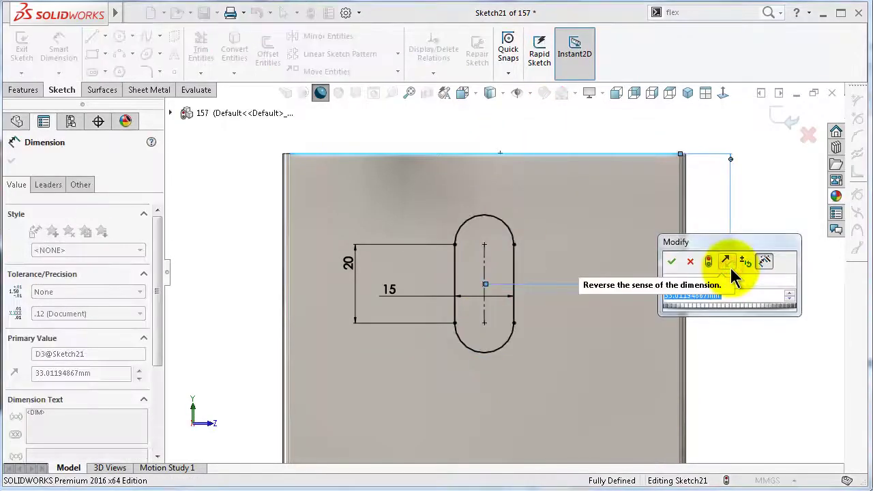
{"action": "type", "text": "30"}
{"action": "key", "text": "Return"}
{"action": "left_click", "coordinate": [757, 315]}
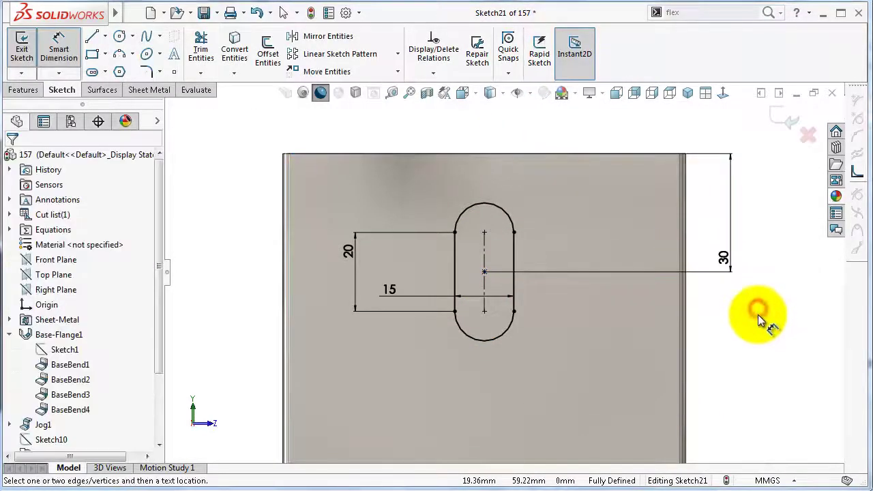
Step: Convert the slot outline to construction geometry
{"action": "key", "text": "ctrl+shift+z"}
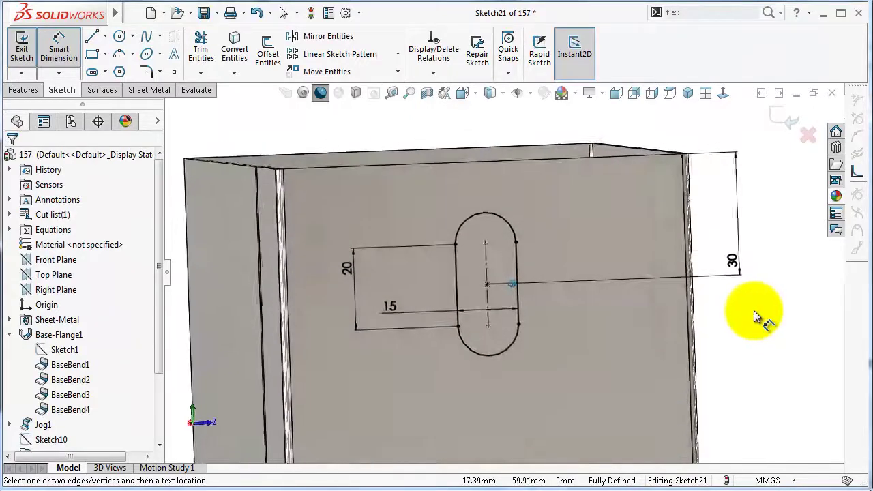
{"action": "key", "text": "ctrl+shift+z"}
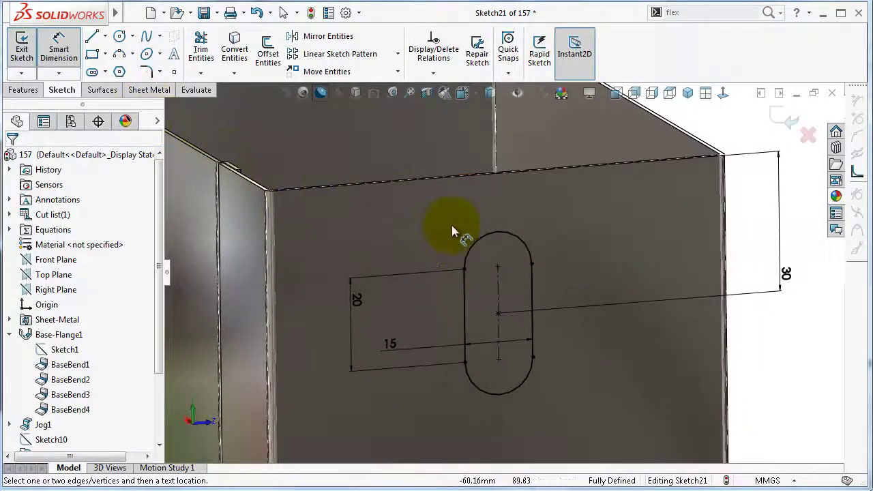
{"action": "key", "text": "Escape"}
{"action": "left_click", "coordinate": [479, 238]}
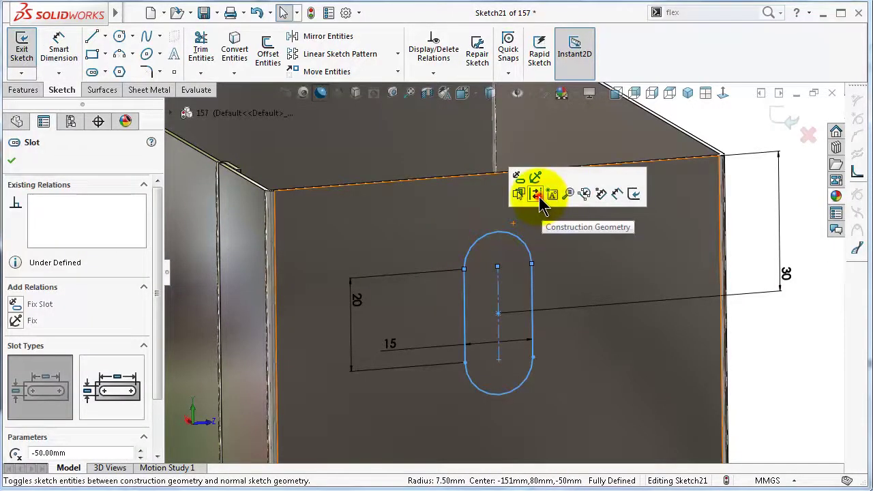
{"action": "left_click", "coordinate": [538, 196]}
{"action": "left_click", "coordinate": [457, 263]}
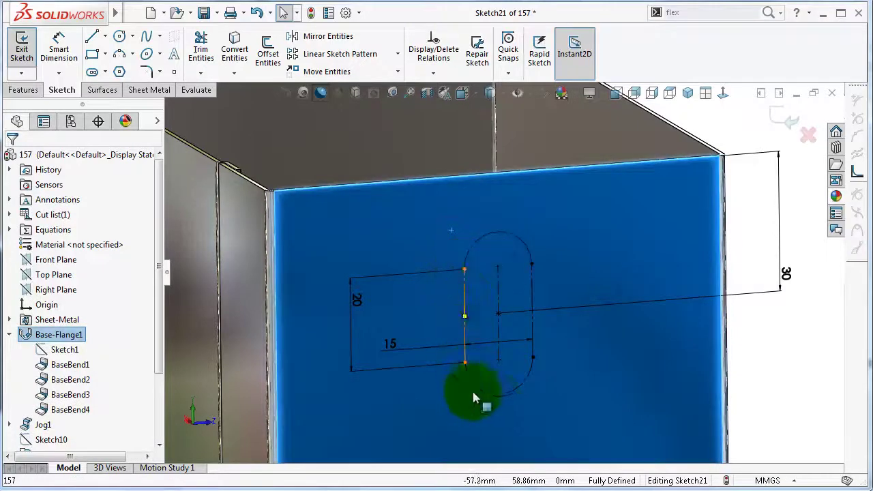
Step: Trace the construction slot's two straight sides and lower end arc with solid sketch geometry, leaving the upper end open
{"action": "left_click", "coordinate": [92, 36]}
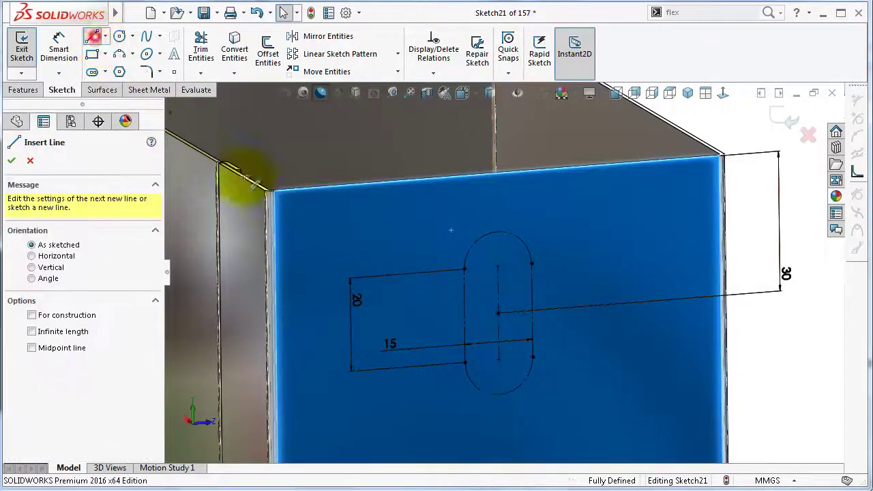
{"action": "left_click", "coordinate": [464, 271]}
{"action": "left_click", "coordinate": [465, 363]}
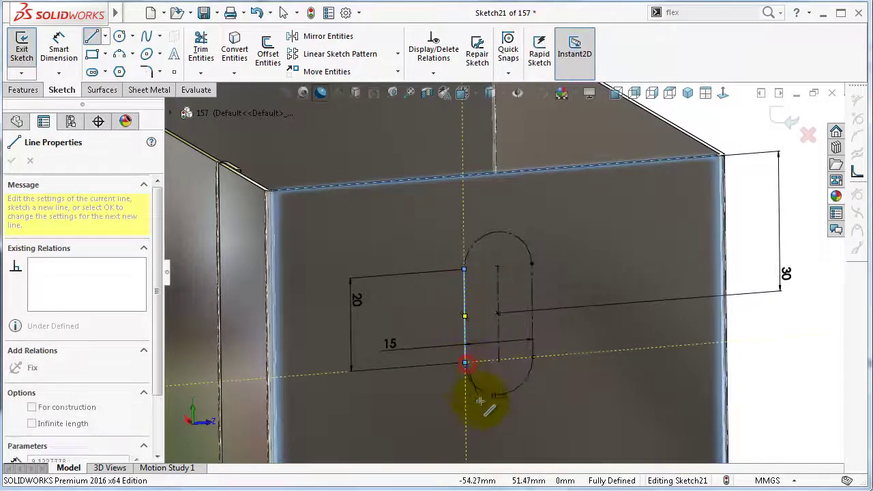
{"action": "left_click", "coordinate": [533, 358]}
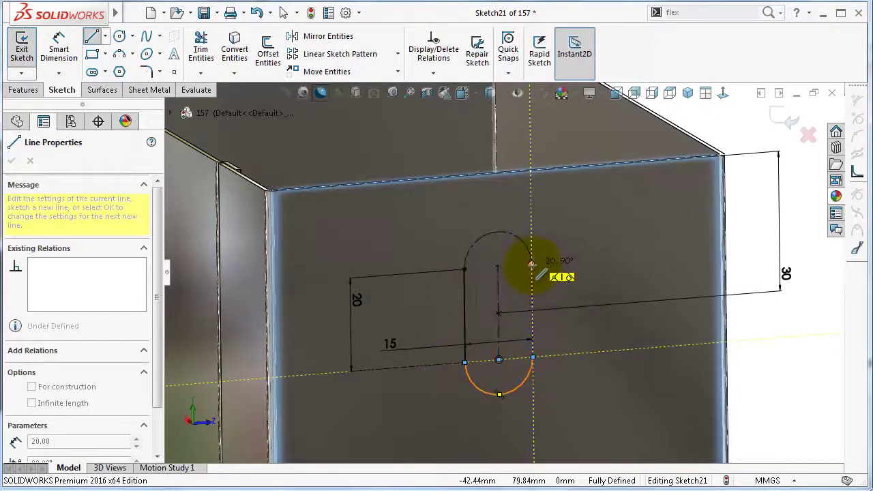
{"action": "left_click", "coordinate": [532, 264]}
{"action": "key", "text": "Escape"}
{"action": "key", "text": "Escape"}
Step: Try to cut the open slot profile 10 mm deep into the wall with a blind Extruded Cut
{"action": "scroll", "coordinate": [556, 274], "scroll_direction": "down", "scroll_amount": 2}
{"action": "middle_click_drag", "start_coordinate": [556, 274], "coordinate": [477, 307]}
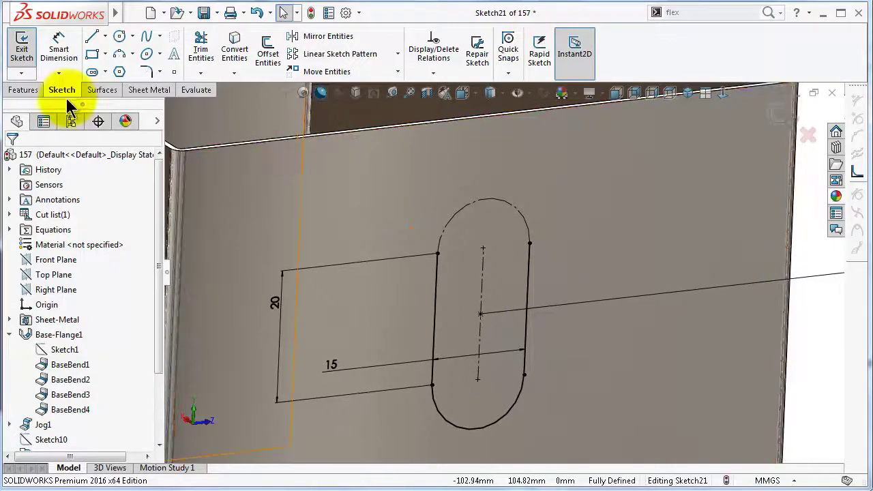
{"action": "left_click", "coordinate": [23, 92]}
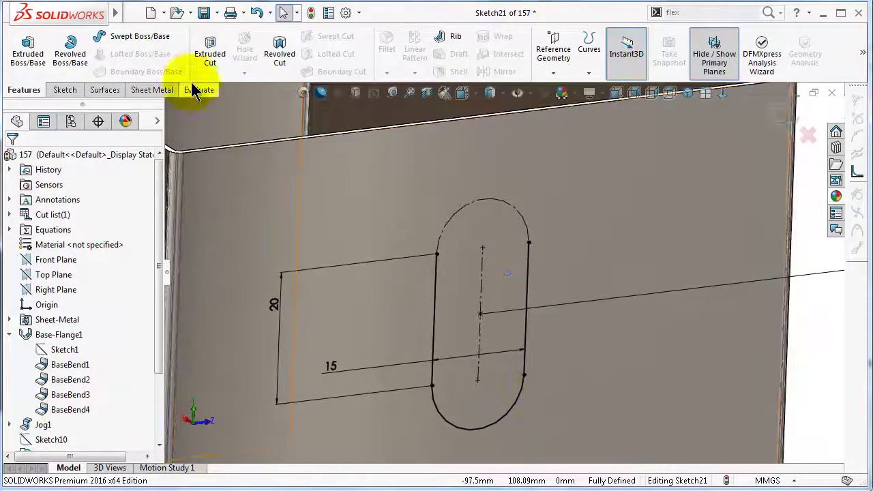
{"action": "left_click", "coordinate": [202, 60]}
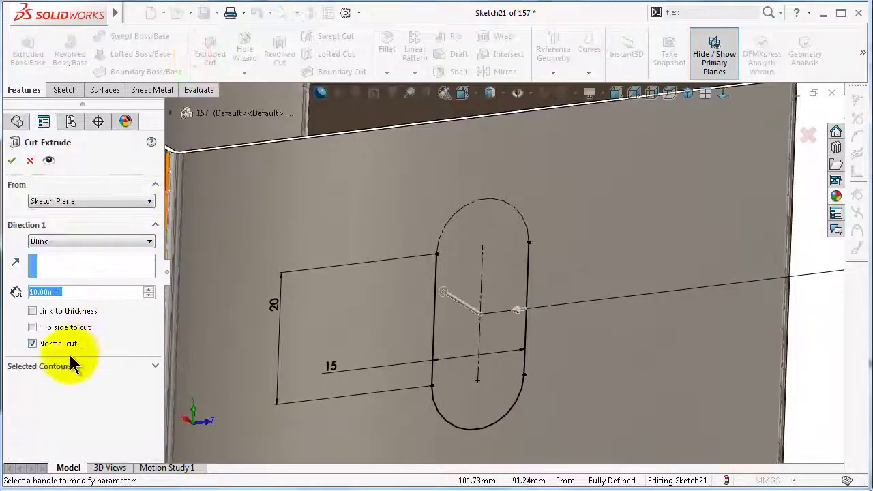
{"action": "left_click", "coordinate": [12, 161]}
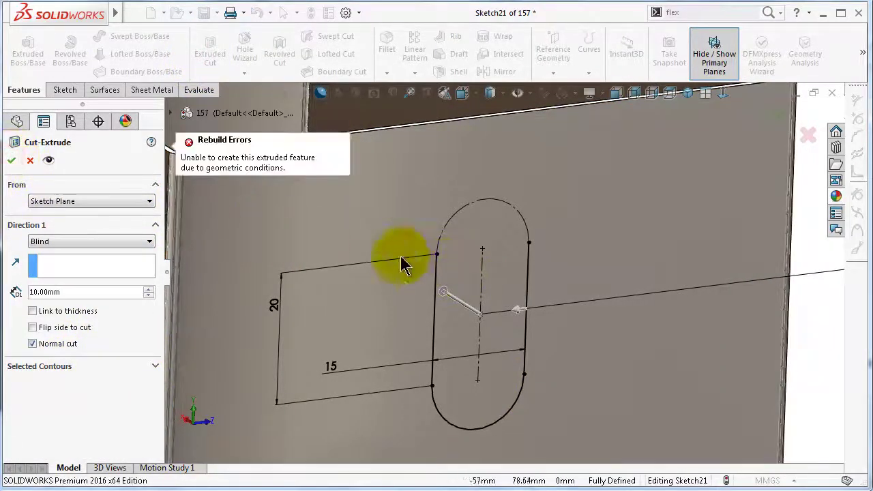
{"action": "left_click", "coordinate": [30, 160]}
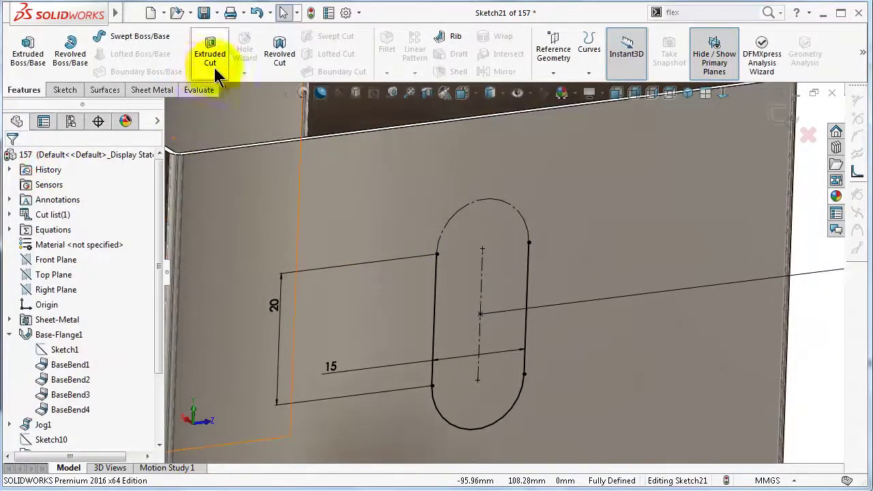
Step: Offset the solid U-shaped chain outward by 1.5 mm to form a double outline
{"action": "left_click", "coordinate": [65, 89]}
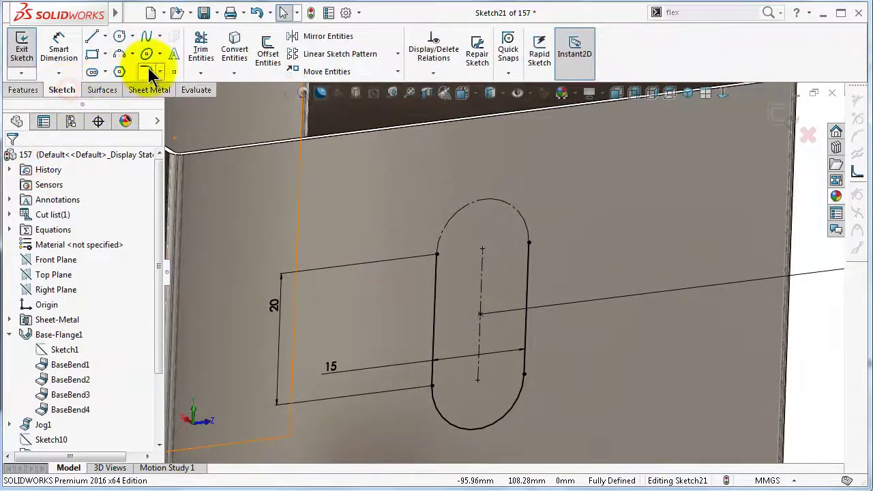
{"action": "left_click", "coordinate": [266, 54]}
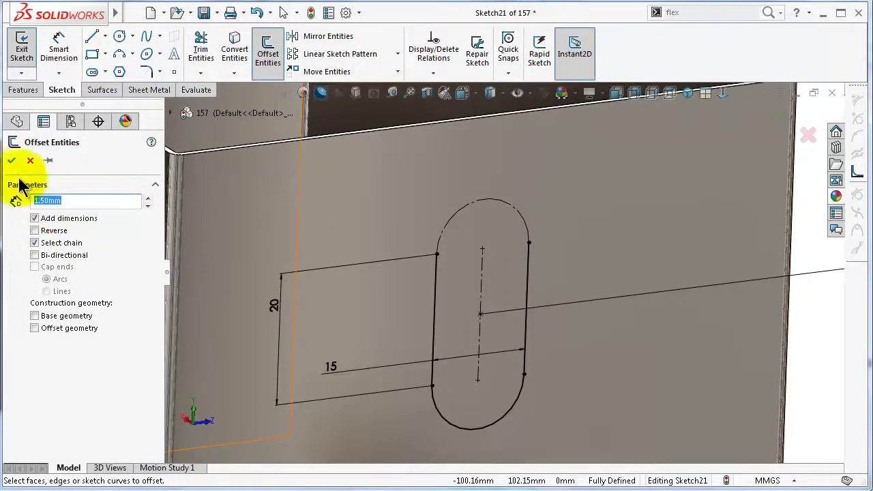
{"action": "left_click", "coordinate": [435, 275]}
{"action": "left_click", "coordinate": [435, 274]}
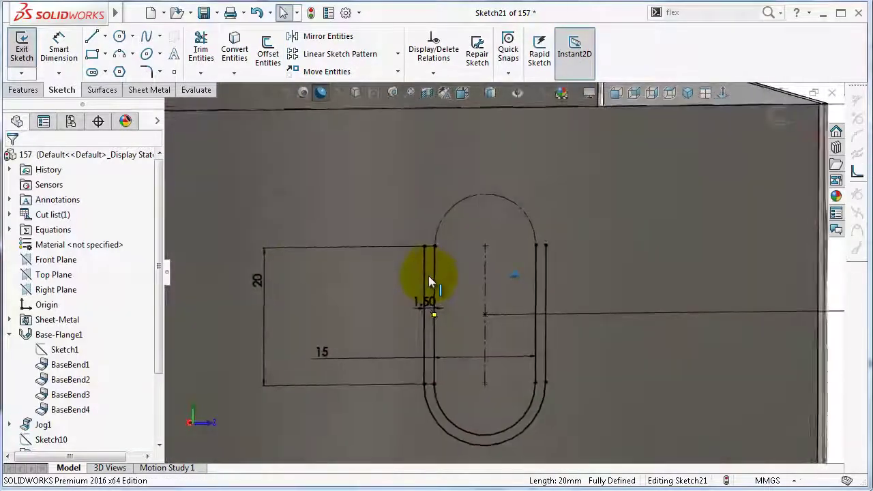
Step: Close both upper ends of the double U outline with short horizontal lines between the inner and offset endpoints
{"action": "scroll", "coordinate": [428, 276], "scroll_direction": "down", "scroll_amount": 3}
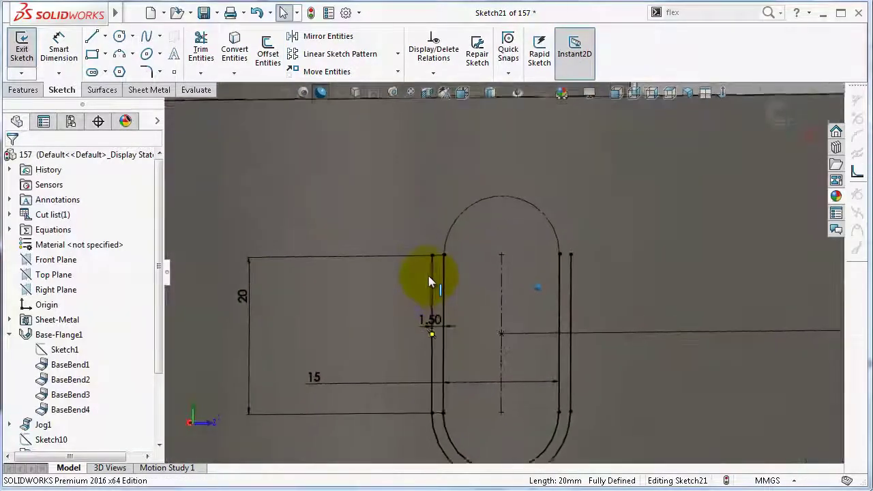
{"action": "left_click", "coordinate": [92, 36]}
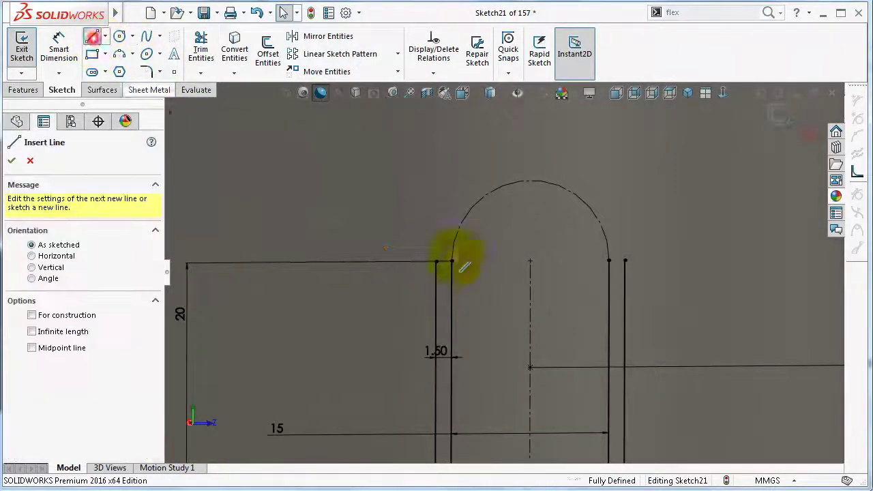
{"action": "left_click_drag", "start_coordinate": [437, 262], "coordinate": [452, 262]}
{"action": "left_click", "coordinate": [609, 261]}
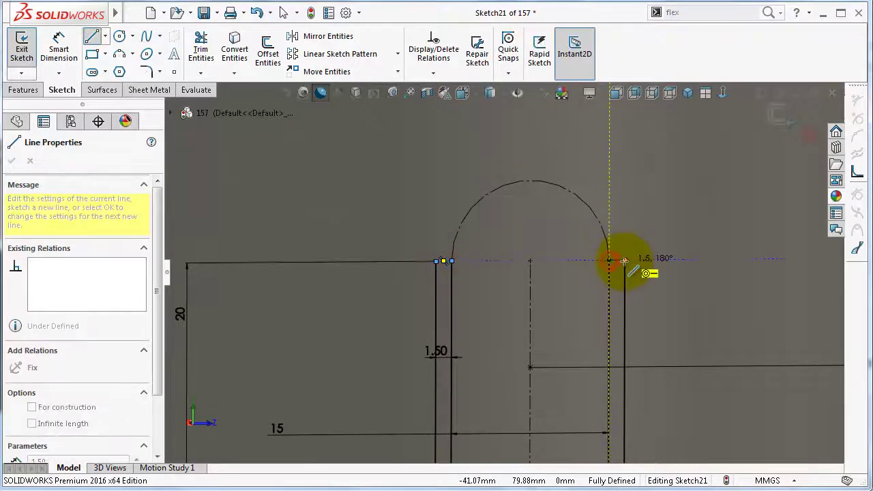
{"action": "double_click", "coordinate": [625, 261]}
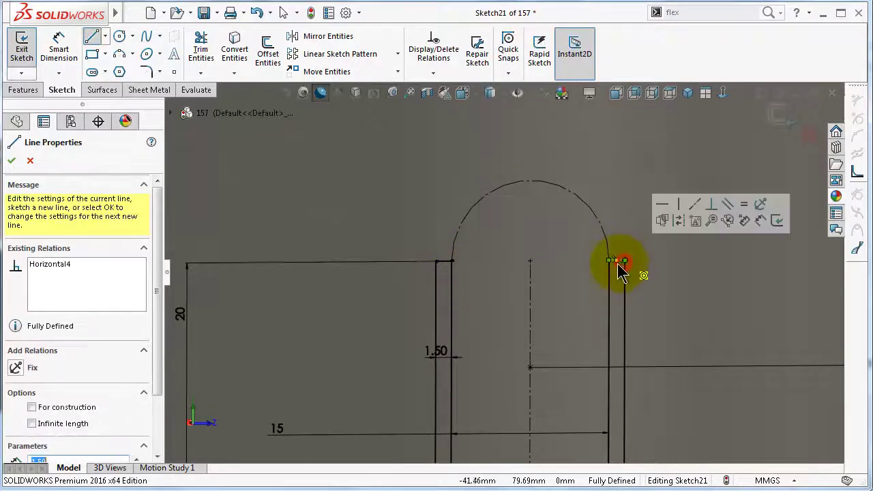
Step: Cut the closed U-shaped band through the wall with an Extruded Cut using the Up To Next end condition
{"action": "left_click", "coordinate": [27, 90]}
{"action": "left_click", "coordinate": [209, 55]}
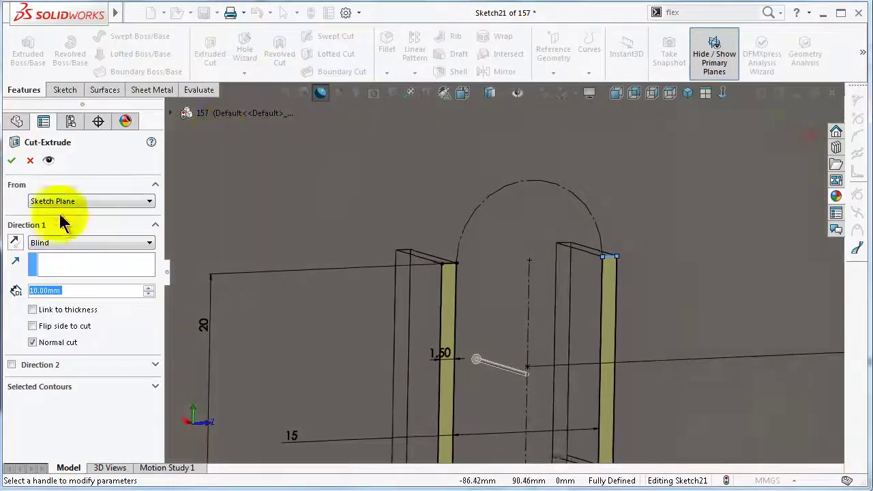
{"action": "left_click", "coordinate": [60, 243]}
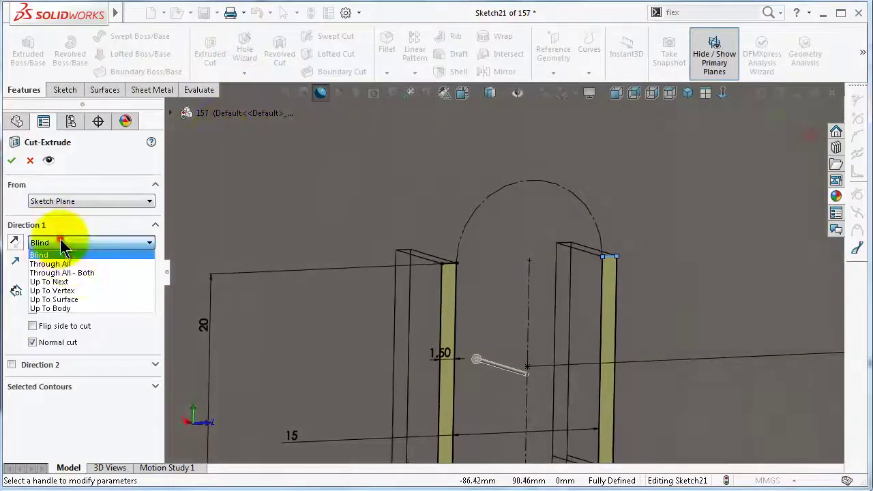
{"action": "left_click", "coordinate": [81, 281]}
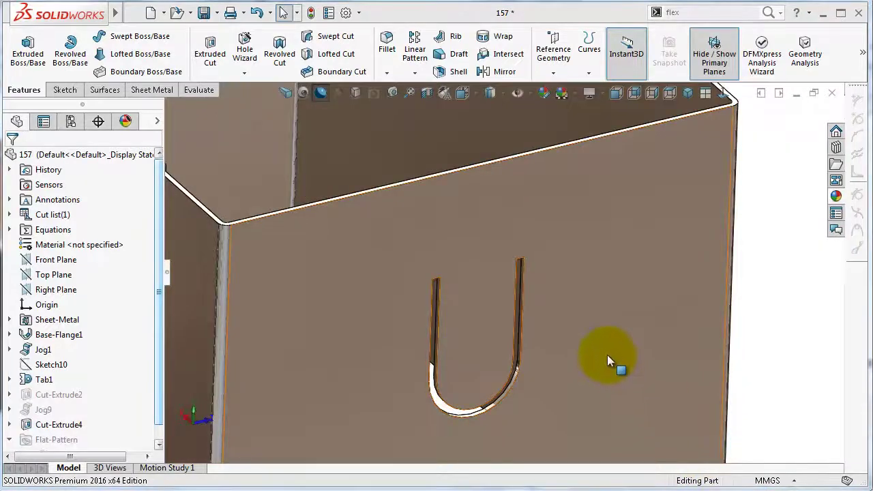
Step: On a new sketch on the slotted wall face, draw a horizontal 15 mm line joining the U cut's inner upper corners
{"action": "left_click", "coordinate": [593, 327]}
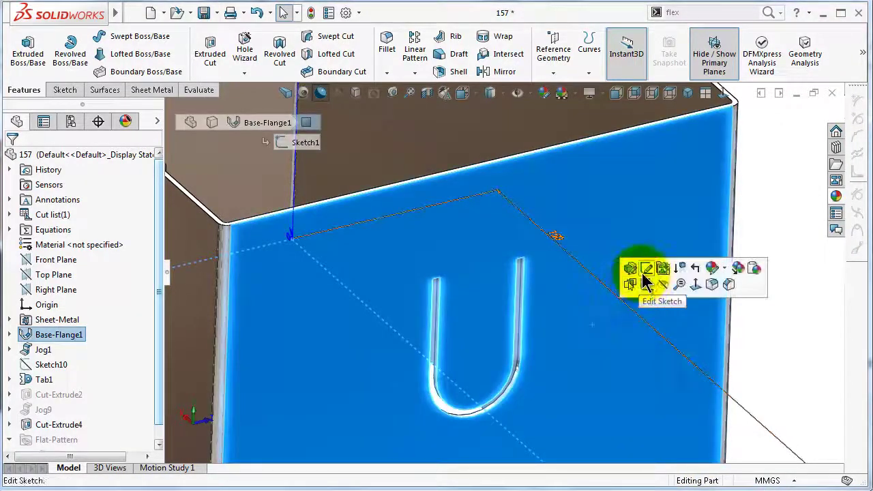
{"action": "left_click", "coordinate": [645, 286]}
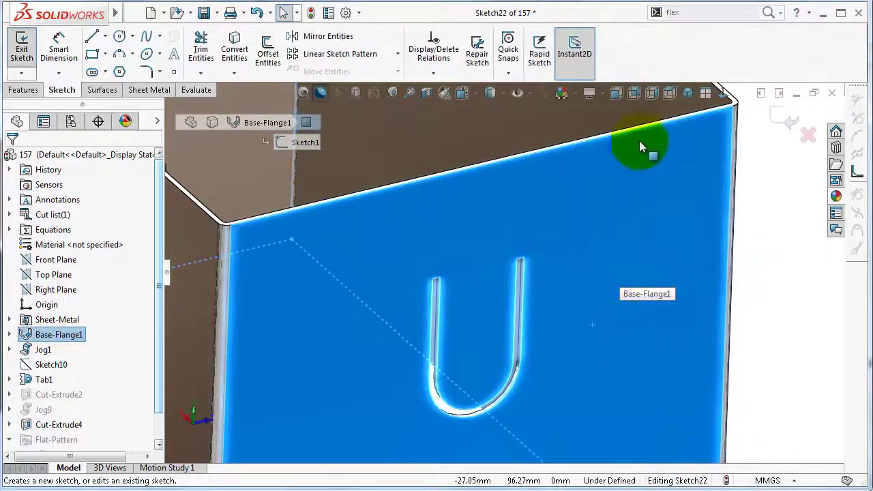
{"action": "left_click", "coordinate": [722, 93]}
{"action": "scroll", "coordinate": [544, 170], "scroll_direction": "down", "scroll_amount": 6}
{"action": "scroll", "coordinate": [520, 174], "scroll_direction": "up", "scroll_amount": 1}
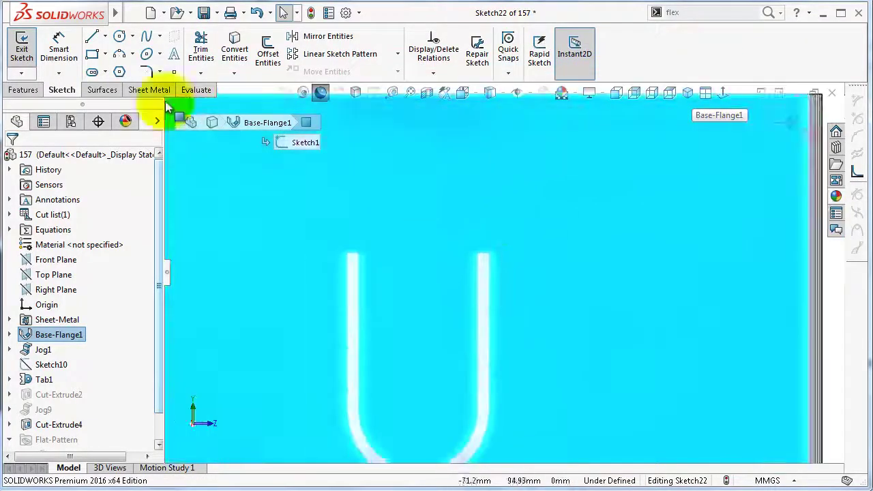
{"action": "left_click", "coordinate": [93, 37]}
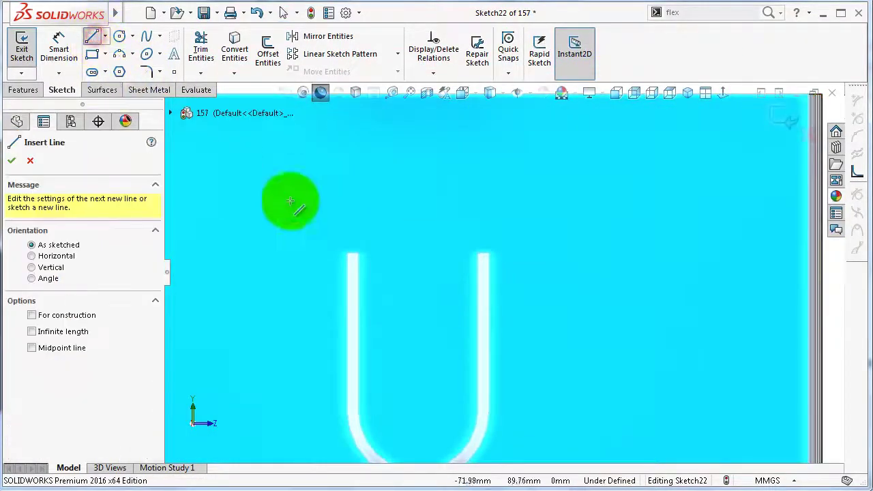
{"action": "left_click", "coordinate": [359, 254]}
{"action": "scroll", "coordinate": [460, 262], "scroll_direction": "down", "scroll_amount": 2}
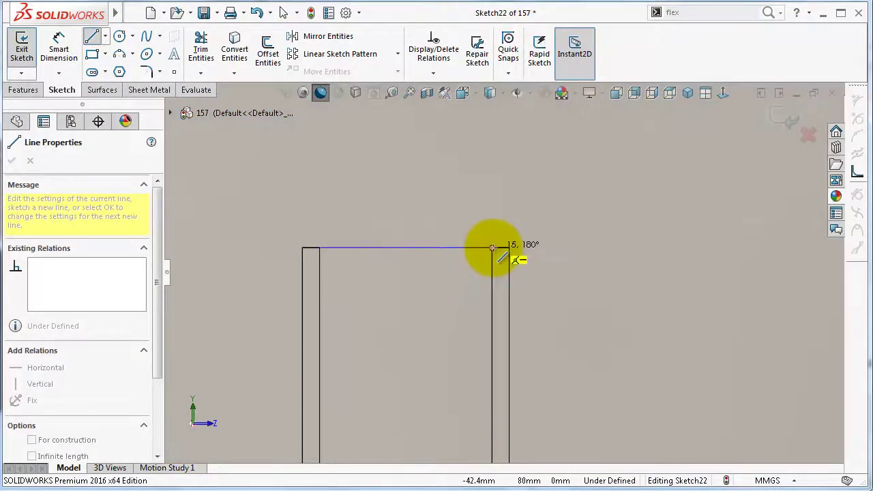
{"action": "left_click", "coordinate": [492, 247]}
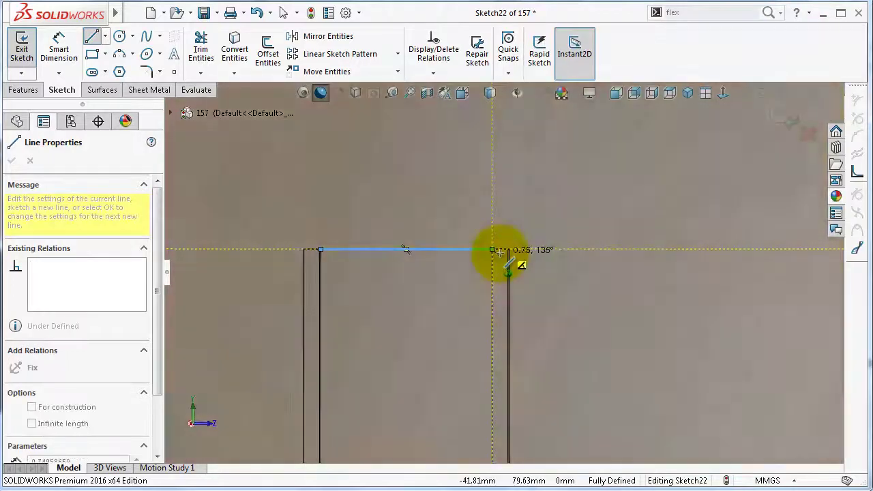
{"action": "middle_click_drag", "start_coordinate": [499, 253], "coordinate": [492, 248]}
{"action": "key", "text": "Escape"}
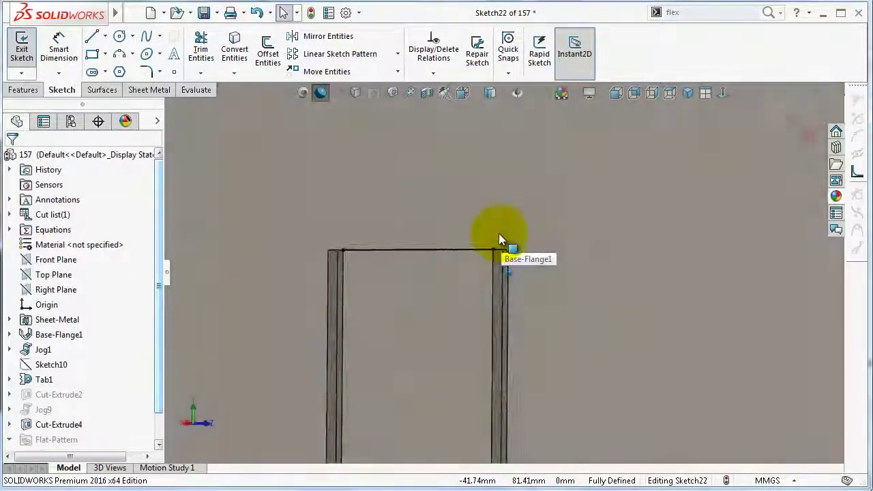
{"action": "mouse_move", "coordinate": [498, 233]}
{"action": "middle_mouse_down"}
{"action": "mouse_move", "coordinate": [467, 249]}
{"action": "mouse_move", "coordinate": [482, 276]}
{"action": "middle_mouse_up"}
{"action": "scroll", "coordinate": [481, 274], "scroll_direction": "down", "scroll_amount": 3}
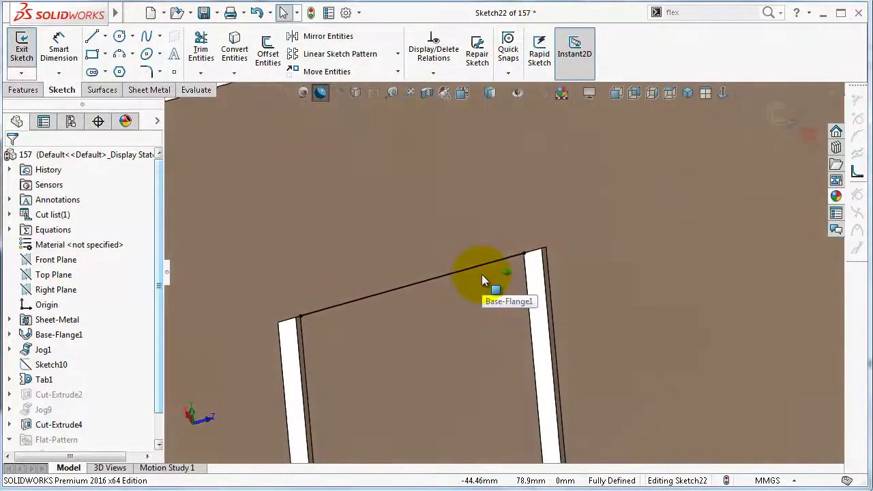
{"action": "scroll", "coordinate": [482, 274], "scroll_direction": "up", "scroll_amount": 3}
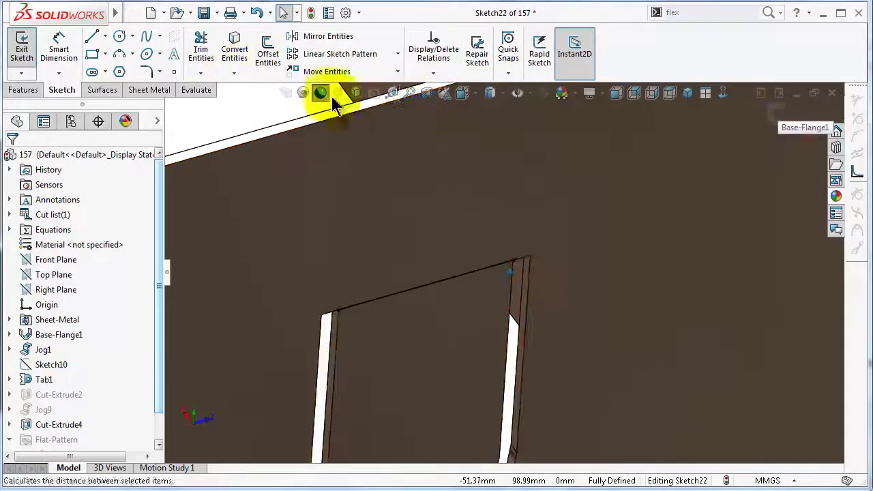
{"action": "left_click", "coordinate": [152, 91]}
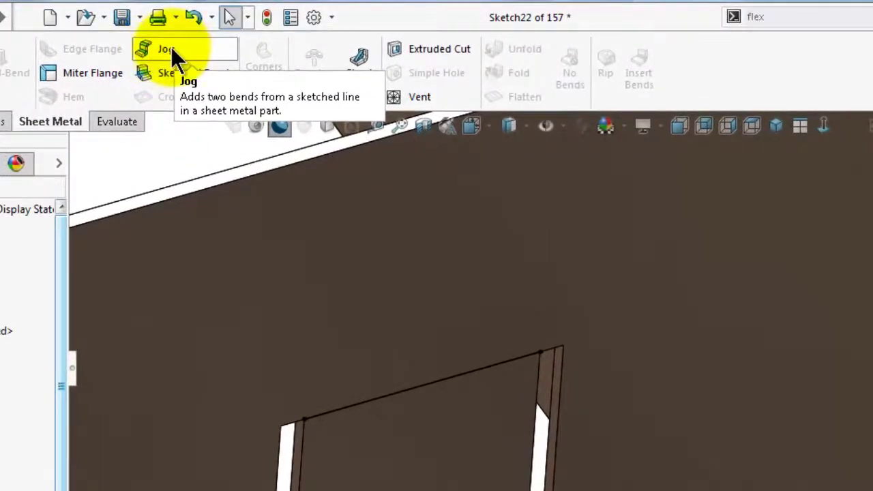
{"action": "left_click", "coordinate": [170, 45]}
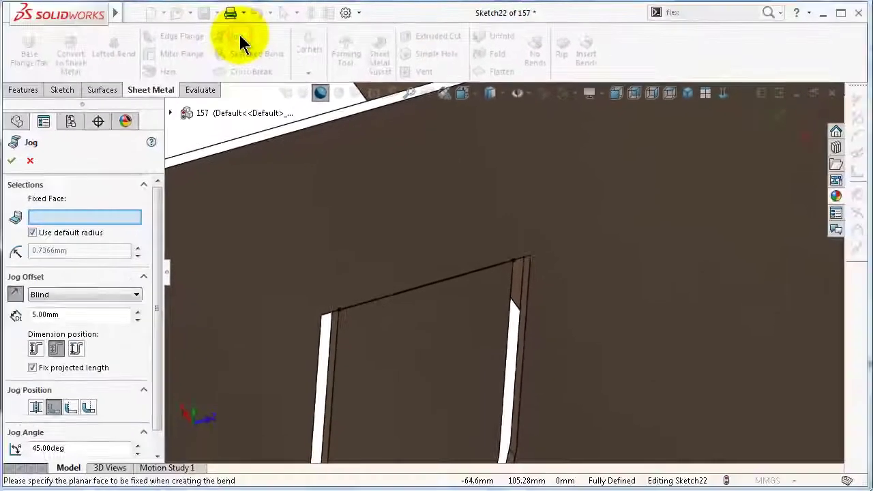
{"action": "left_click", "coordinate": [371, 238]}
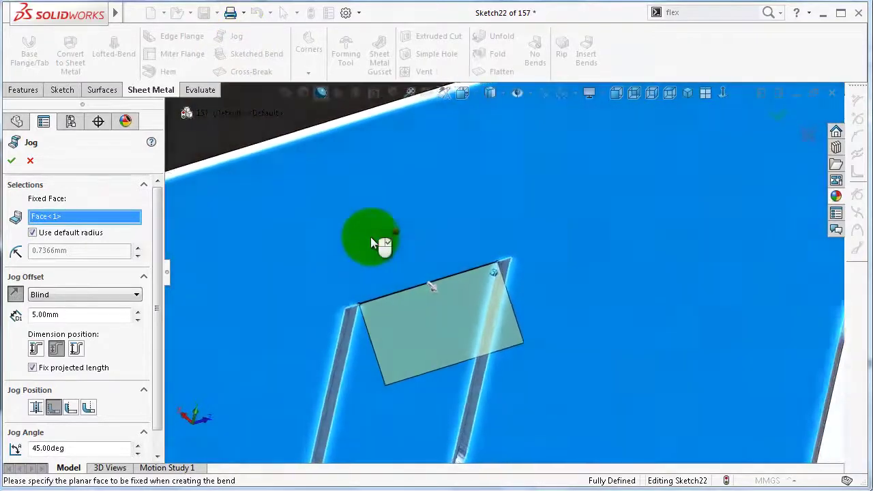
{"action": "middle_click_drag", "start_coordinate": [372, 238], "coordinate": [492, 342]}
{"action": "left_click", "coordinate": [30, 161]}
{"action": "mouse_move", "coordinate": [358, 250]}
{"action": "middle_mouse_down"}
{"action": "mouse_move", "coordinate": [328, 240]}
{"action": "mouse_move", "coordinate": [328, 218]}
{"action": "mouse_move", "coordinate": [386, 230]}
{"action": "mouse_move", "coordinate": [599, 206]}
{"action": "mouse_move", "coordinate": [380, 290]}
{"action": "middle_mouse_up"}
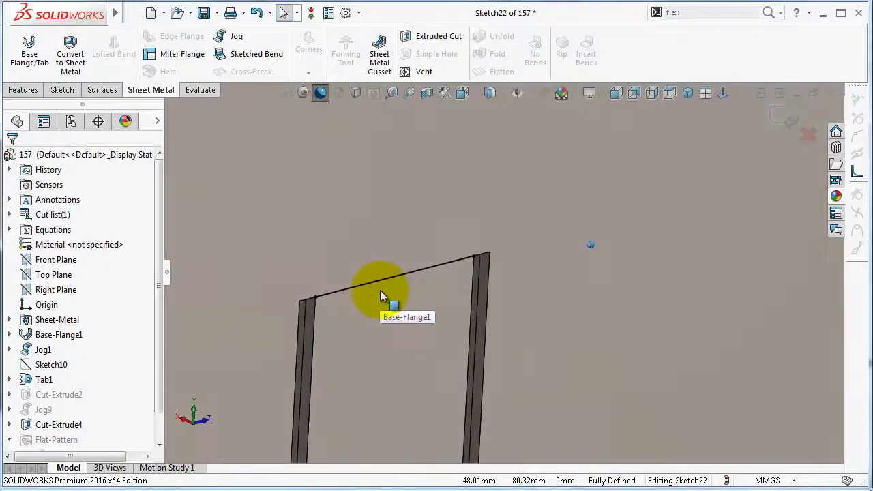
{"action": "middle_click_drag", "start_coordinate": [478, 269], "coordinate": [693, 165]}
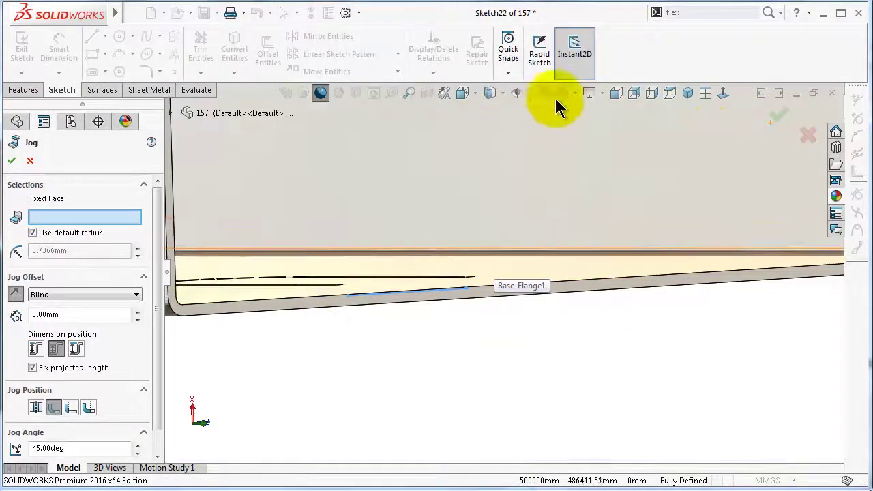
{"action": "left_click", "coordinate": [144, 90]}
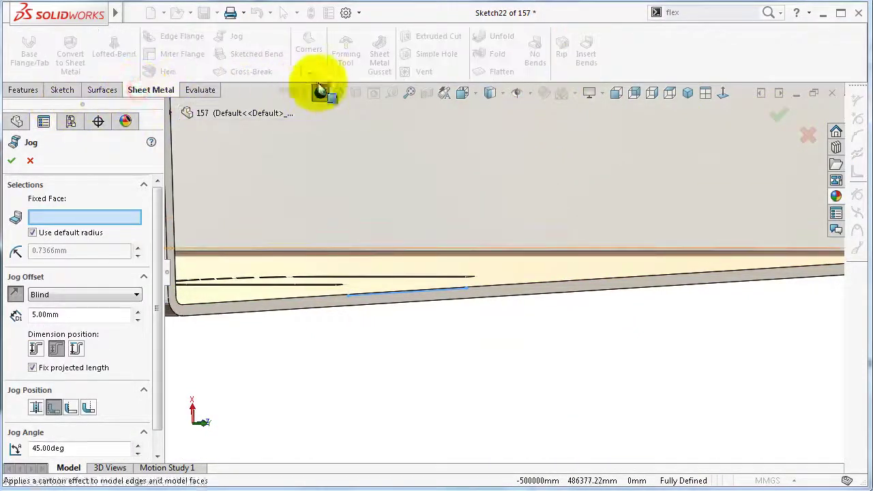
{"action": "left_click", "coordinate": [809, 137]}
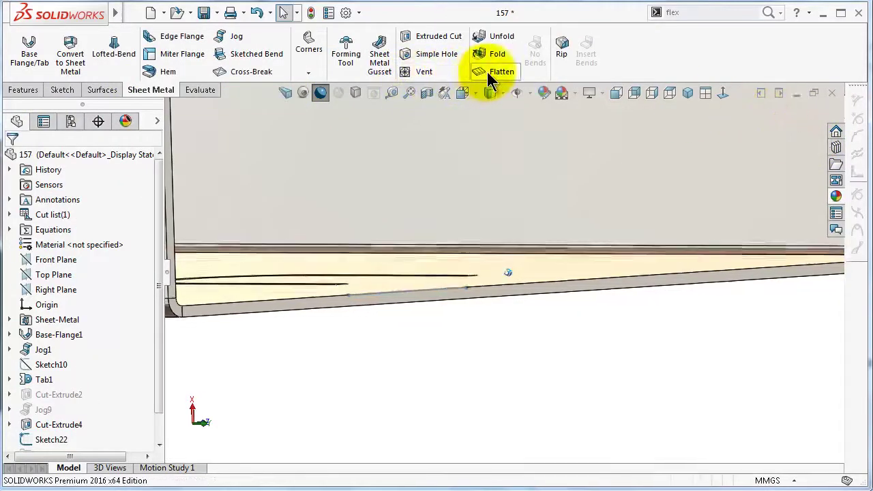
Step: Flatten the part, fold it back, and inspect the flat pattern's bend-line sketch at the box's rounded corner bend
{"action": "left_click", "coordinate": [487, 72]}
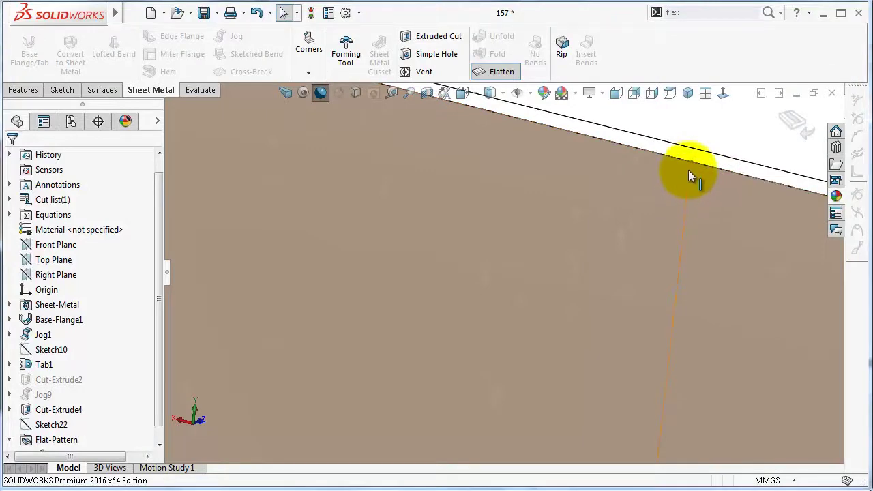
{"action": "left_click", "coordinate": [502, 71]}
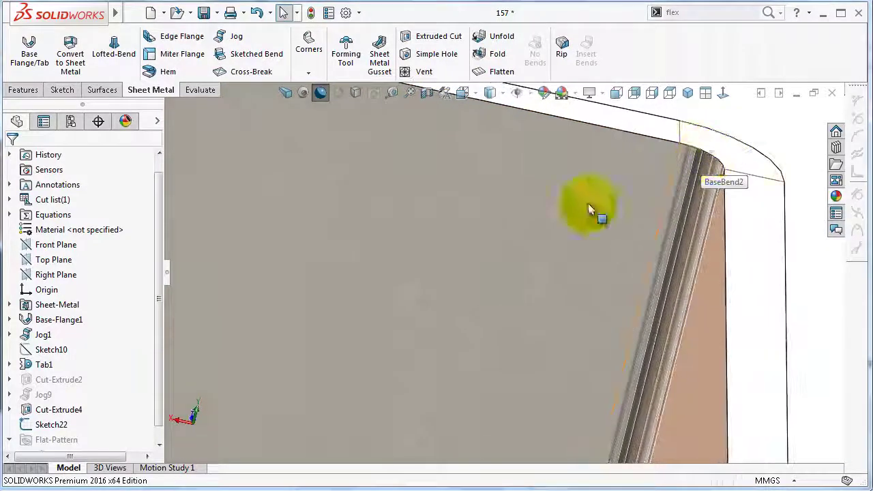
{"action": "left_click", "coordinate": [156, 326]}
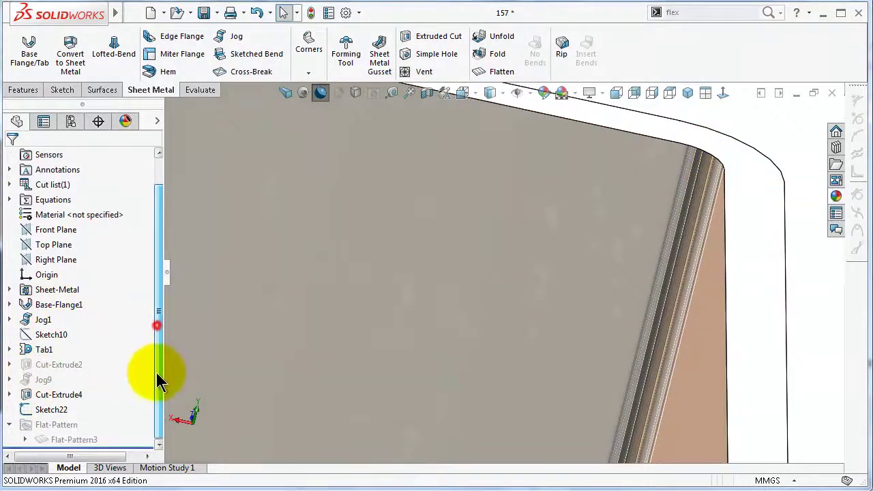
{"action": "left_click", "coordinate": [25, 439]}
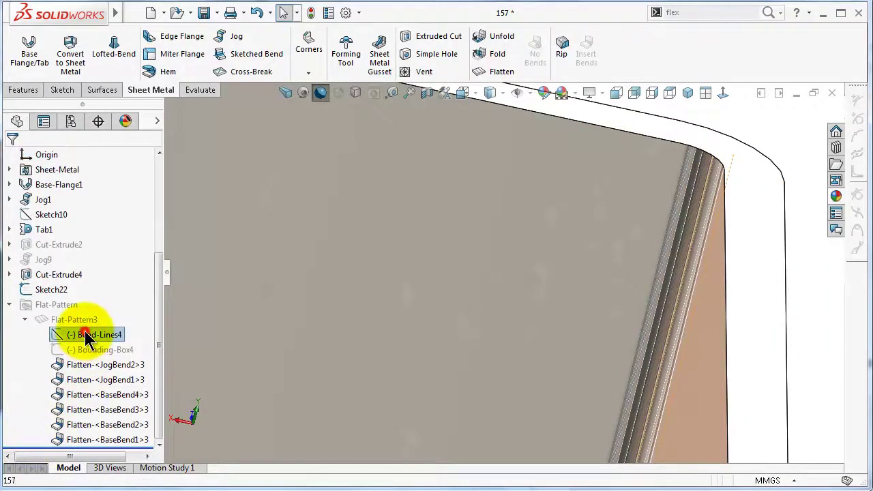
{"action": "scroll", "coordinate": [503, 202], "scroll_direction": "up", "scroll_amount": 2}
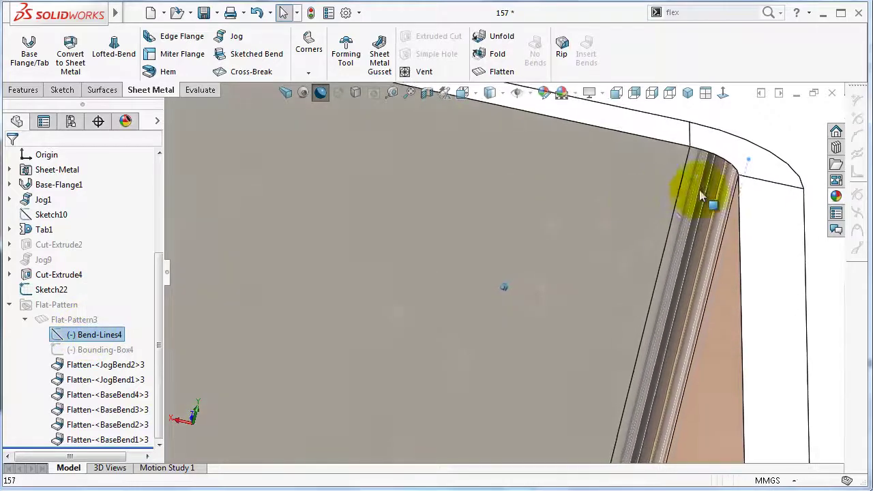
{"action": "scroll", "coordinate": [729, 186], "scroll_direction": "up", "scroll_amount": 3}
{"action": "scroll", "coordinate": [731, 196], "scroll_direction": "up", "scroll_amount": 2}
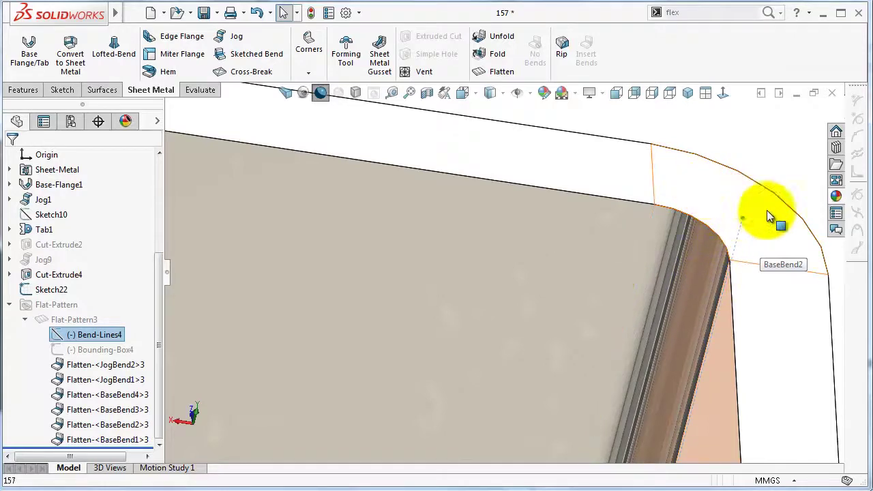
{"action": "scroll", "coordinate": [621, 157], "scroll_direction": "up", "scroll_amount": 4}
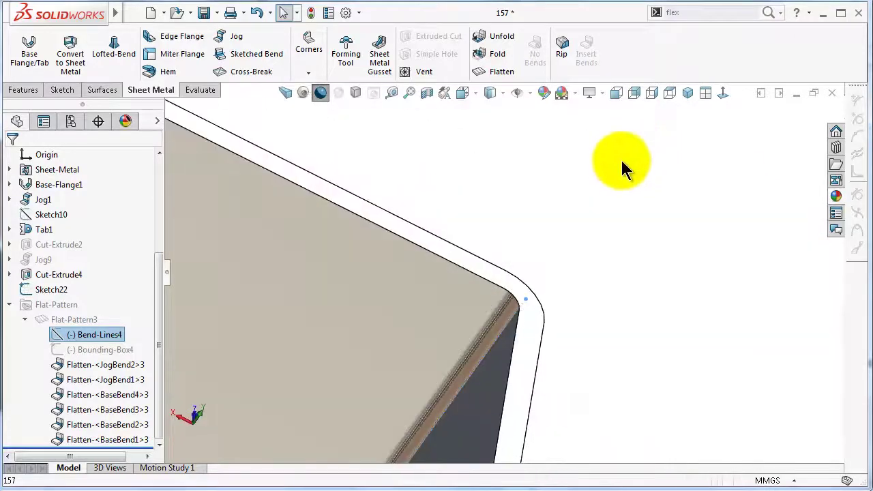
{"action": "middle_click_drag", "start_coordinate": [613, 168], "coordinate": [603, 168]}
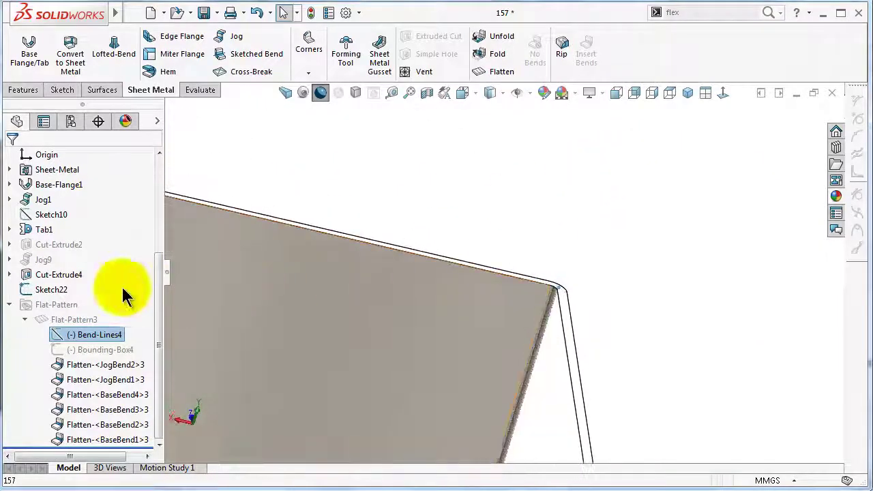
Step: Reopen the bend line sketch and delete the horizontal line joining the U cut's inner upper corners
{"action": "left_click", "coordinate": [55, 289]}
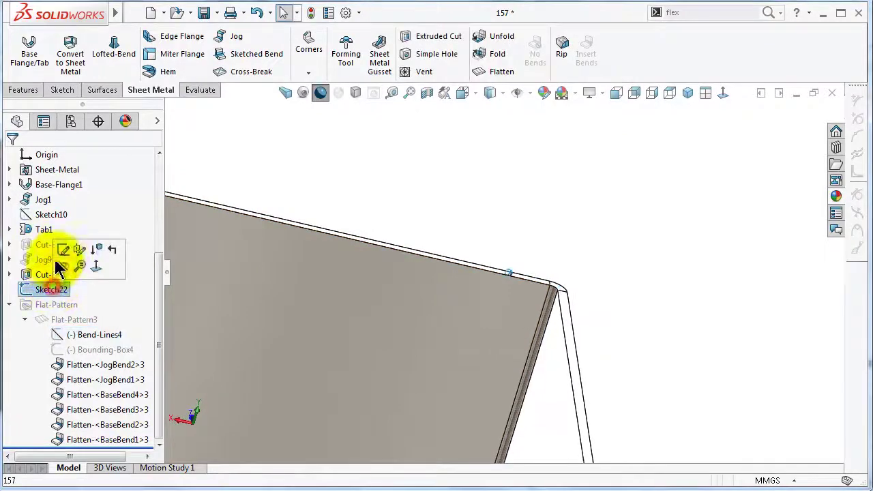
{"action": "left_click", "coordinate": [62, 249]}
{"action": "left_click", "coordinate": [722, 94]}
{"action": "scroll", "coordinate": [579, 208], "scroll_direction": "down", "scroll_amount": 6}
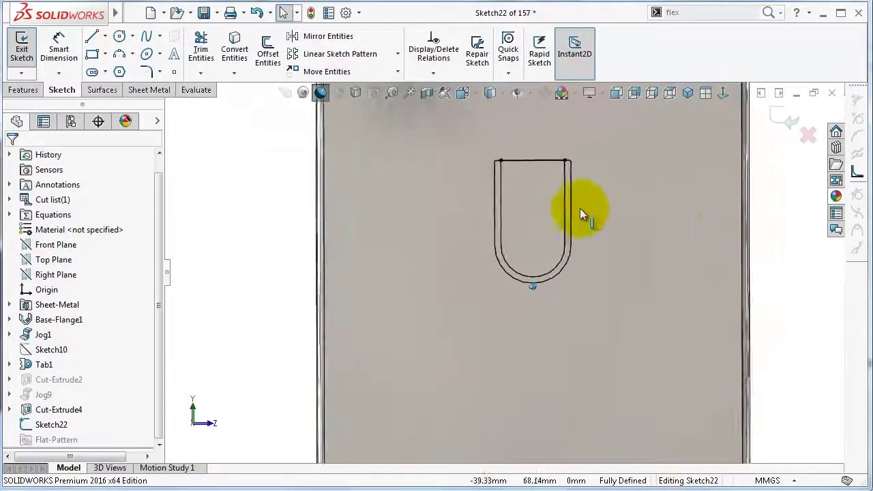
{"action": "scroll", "coordinate": [603, 222], "scroll_direction": "down", "scroll_amount": 3}
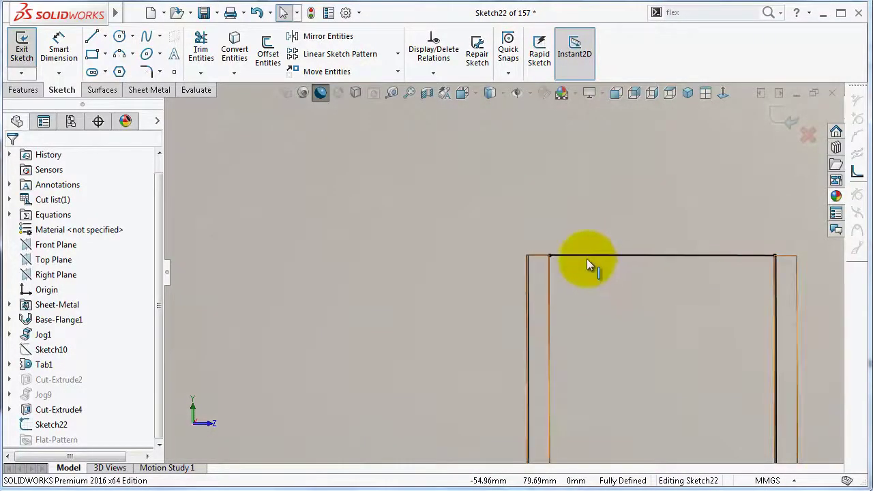
{"action": "left_click", "coordinate": [587, 258]}
{"action": "left_click", "coordinate": [552, 266]}
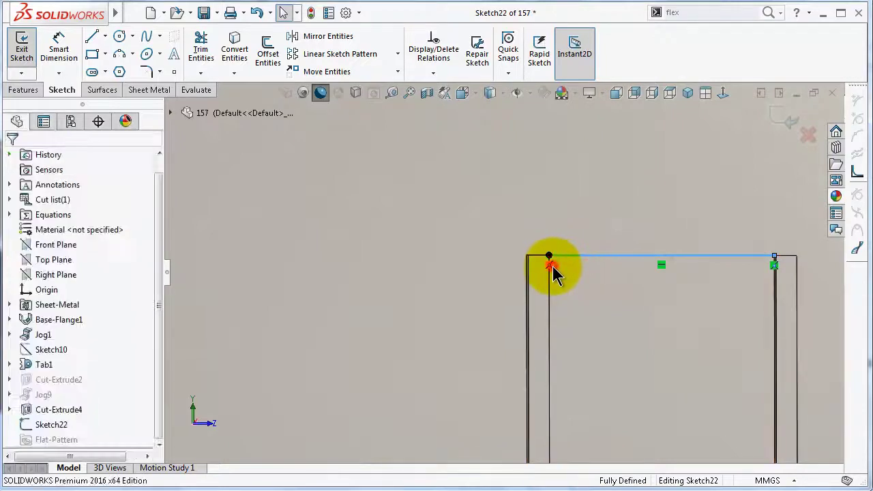
{"action": "left_click", "coordinate": [578, 253]}
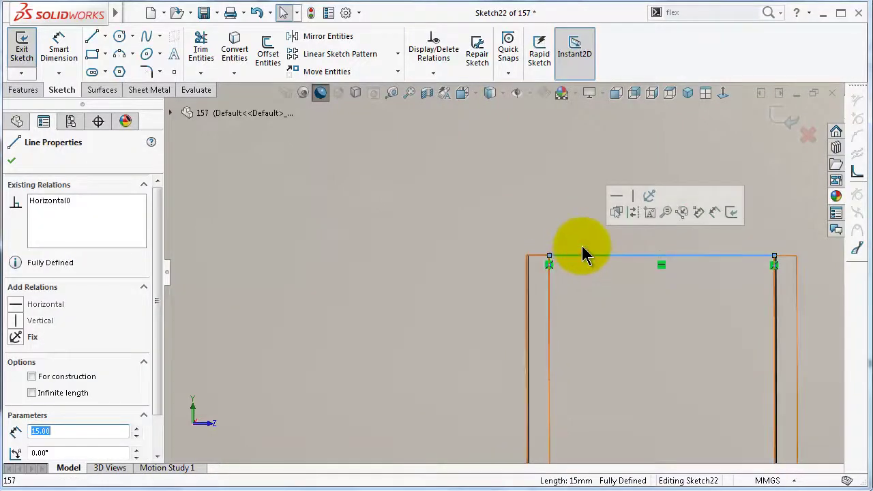
{"action": "key", "text": "Delete"}
Step: Draw a horizontal 15 mm line between the U cut's inner straight edges, about 1 mm below their upper ends
{"action": "left_click", "coordinate": [93, 38]}
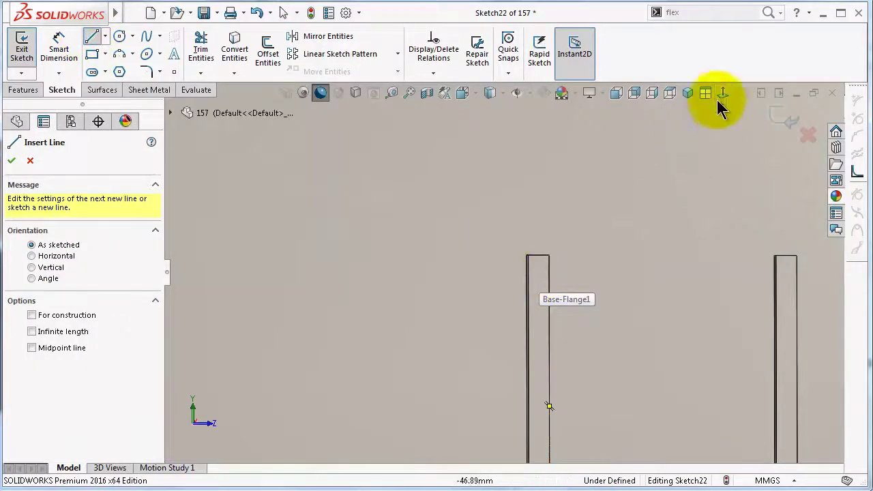
{"action": "left_click", "coordinate": [721, 89]}
{"action": "scroll", "coordinate": [475, 187], "scroll_direction": "down", "scroll_amount": 5}
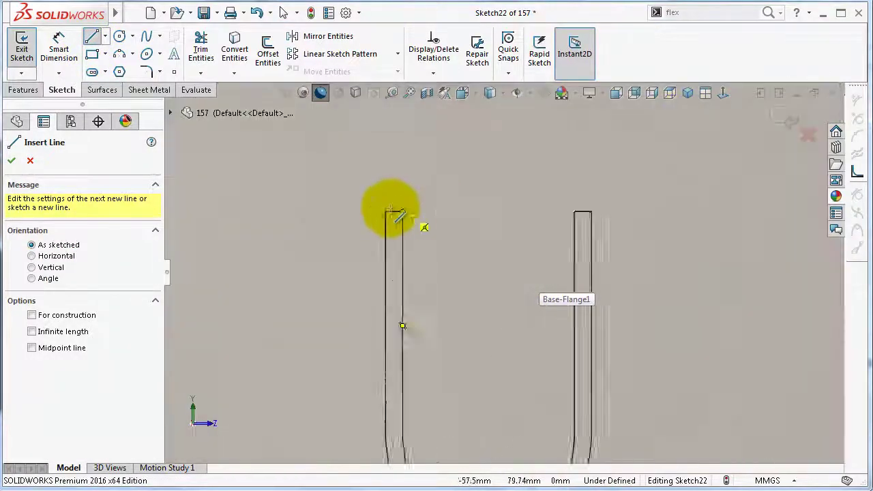
{"action": "left_click", "coordinate": [420, 237]}
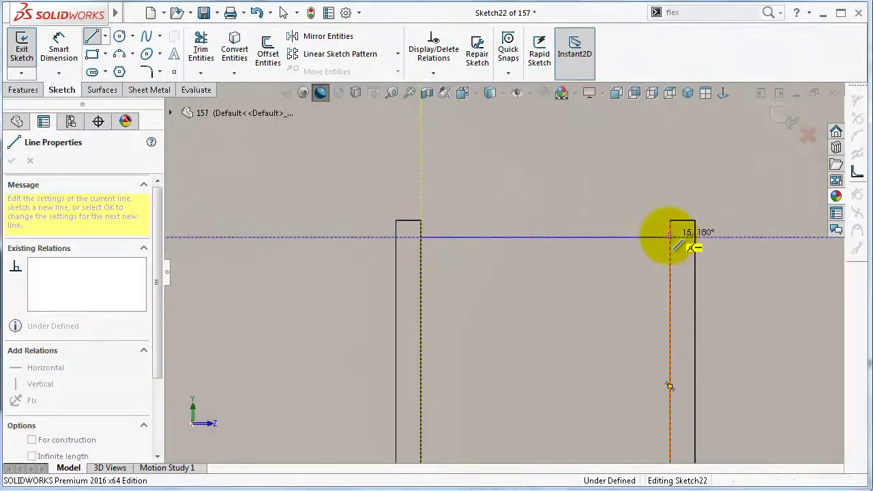
{"action": "left_click", "coordinate": [669, 237]}
{"action": "key", "text": "Escape"}
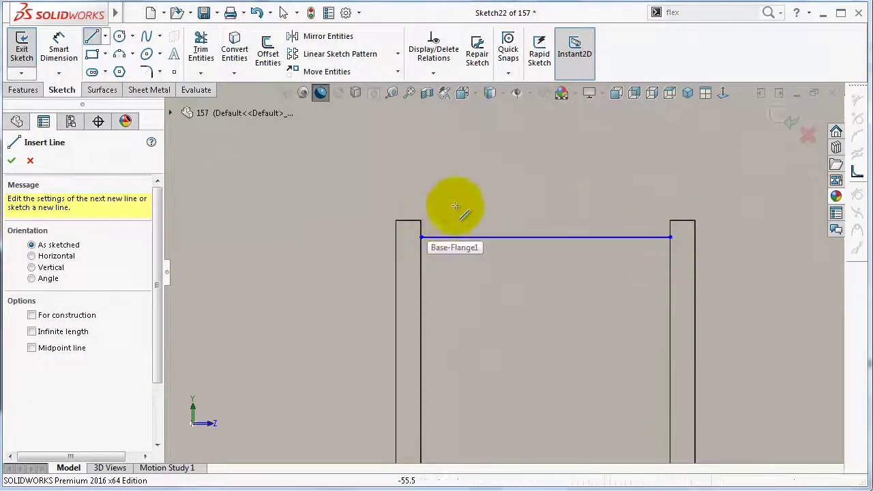
Step: Dimension the bend line 1 mm below the U cut's inner upper corner
{"action": "right_click_drag", "start_coordinate": [454, 203], "coordinate": [452, 145]}
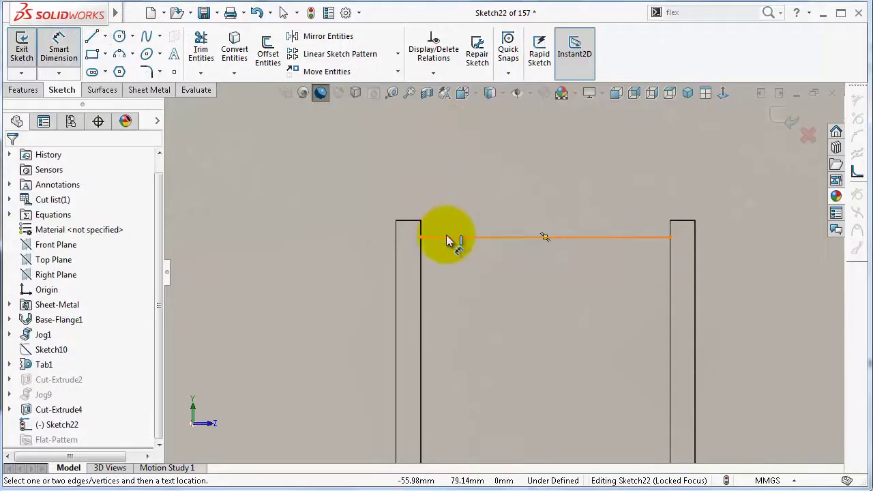
{"action": "left_click", "coordinate": [449, 238]}
{"action": "scroll", "coordinate": [434, 225], "scroll_direction": "down", "scroll_amount": 2}
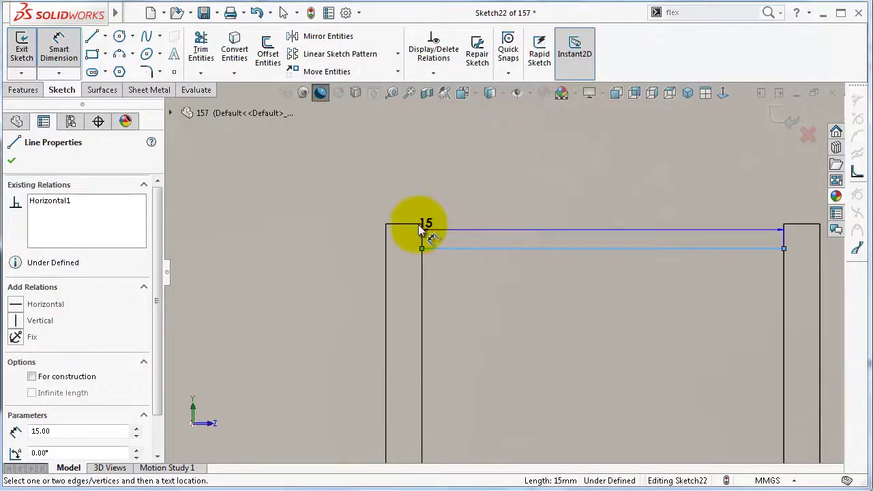
{"action": "left_click", "coordinate": [422, 229]}
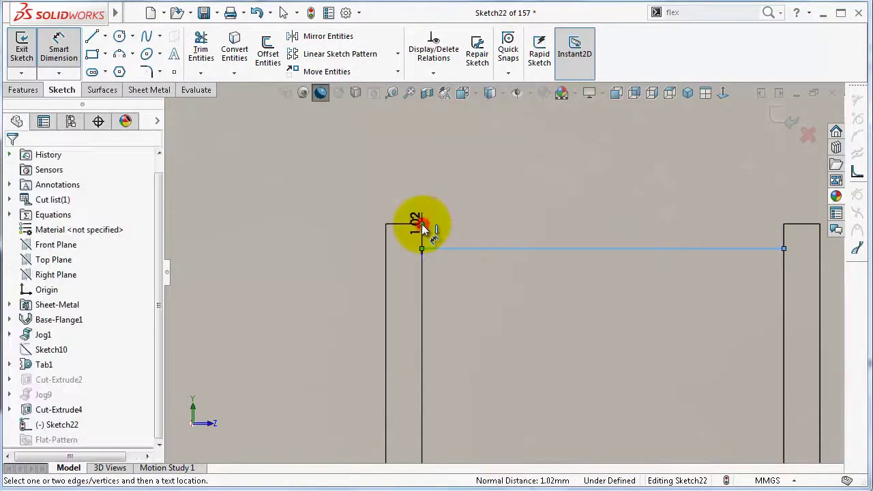
{"action": "left_click", "coordinate": [405, 234]}
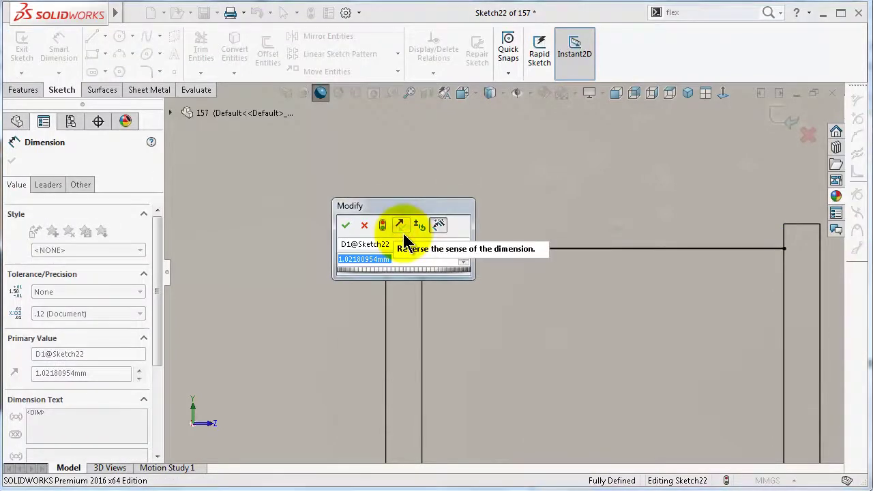
{"action": "type", "text": "1"}
{"action": "left_click", "coordinate": [345, 225]}
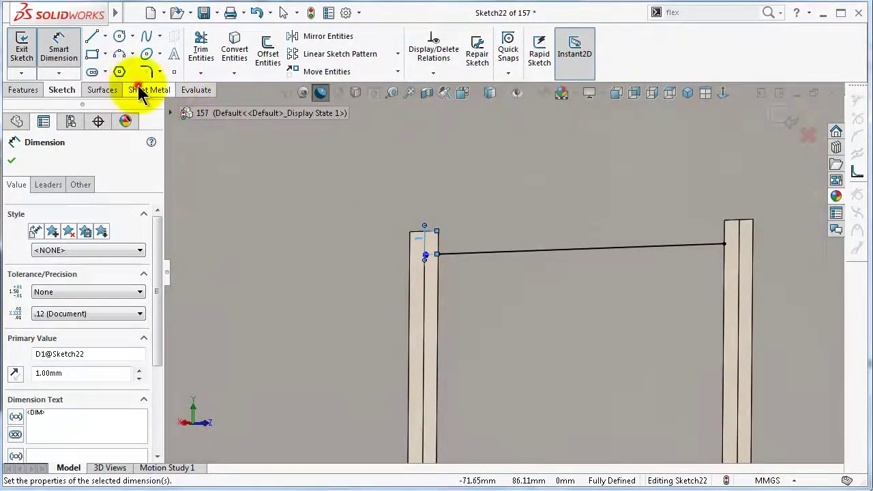
Step: Start a Jog from the bend line with the wall face around the U cut fixed and a 5 mm Blind offset
{"action": "left_click", "coordinate": [140, 90]}
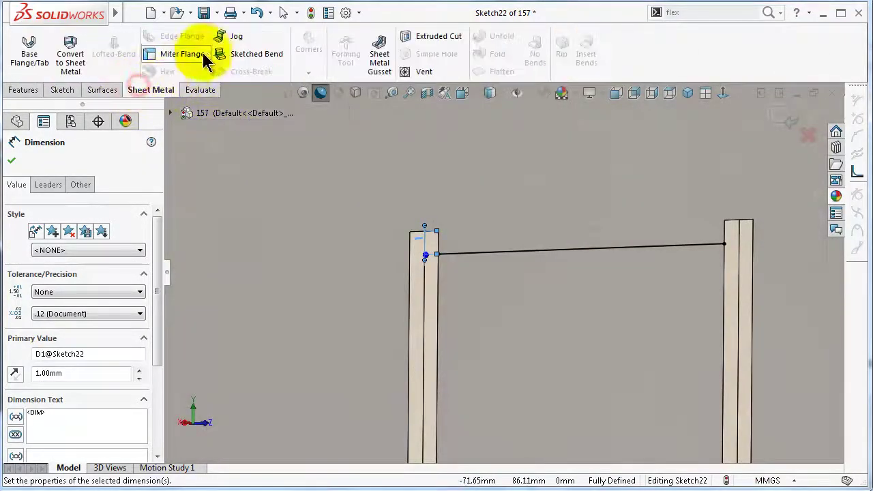
{"action": "left_click", "coordinate": [232, 37]}
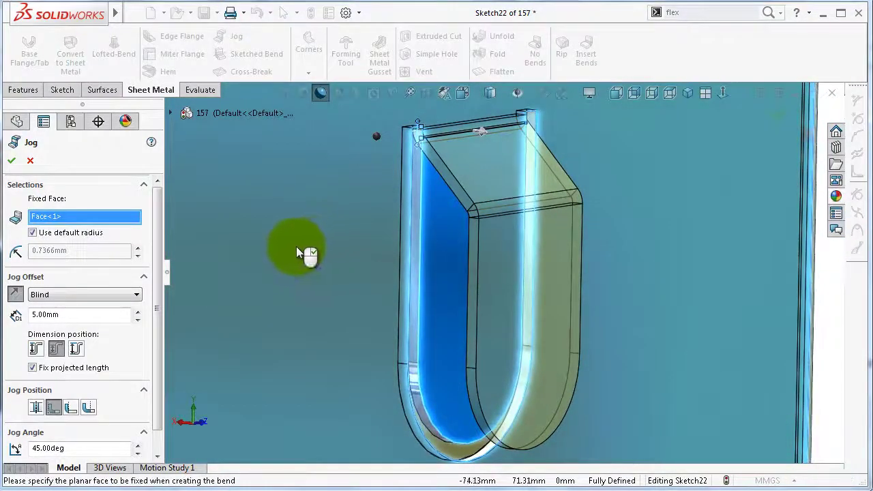
{"action": "scroll", "coordinate": [162, 232], "scroll_direction": "down", "scroll_amount": 1}
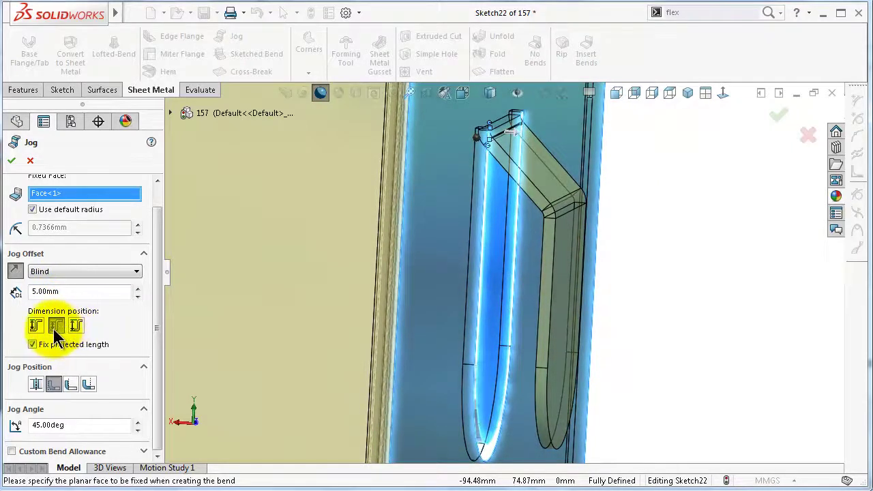
{"action": "middle_click_drag", "start_coordinate": [465, 276], "coordinate": [554, 248]}
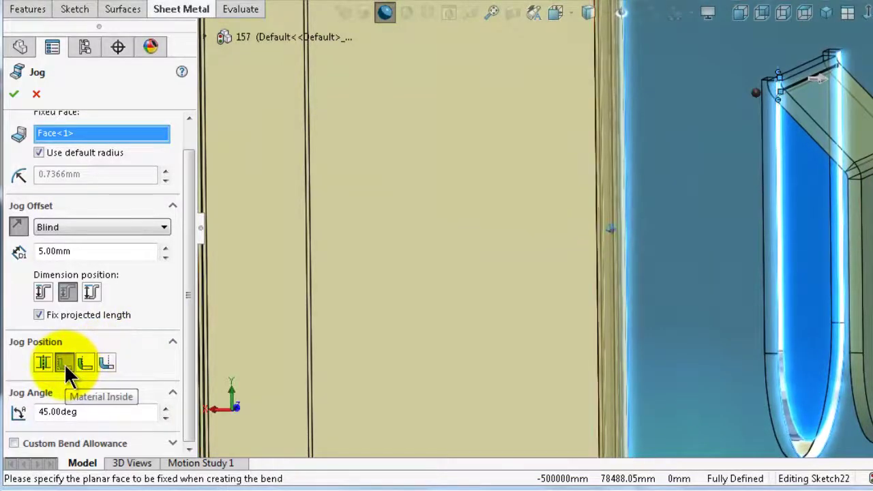
Step: Compare the jog position options, keep Material Inside, and complete the jog with a 40° angle
{"action": "left_click", "coordinate": [85, 362]}
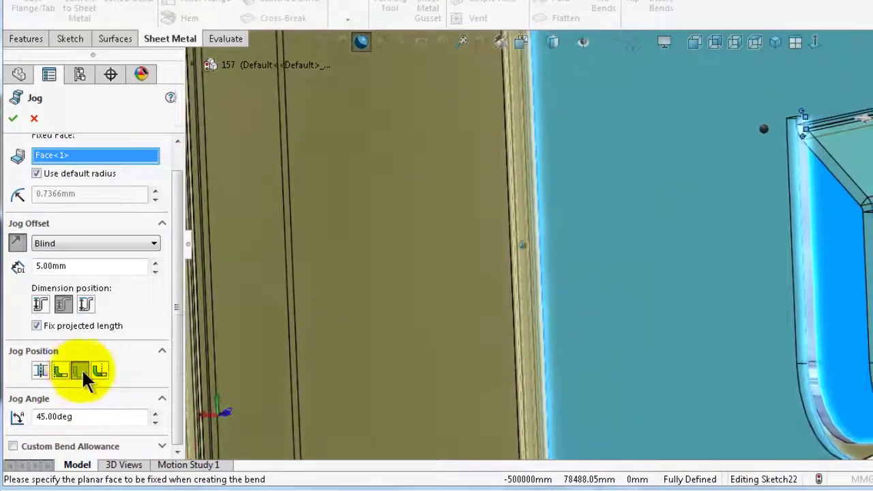
{"action": "left_click", "coordinate": [99, 366]}
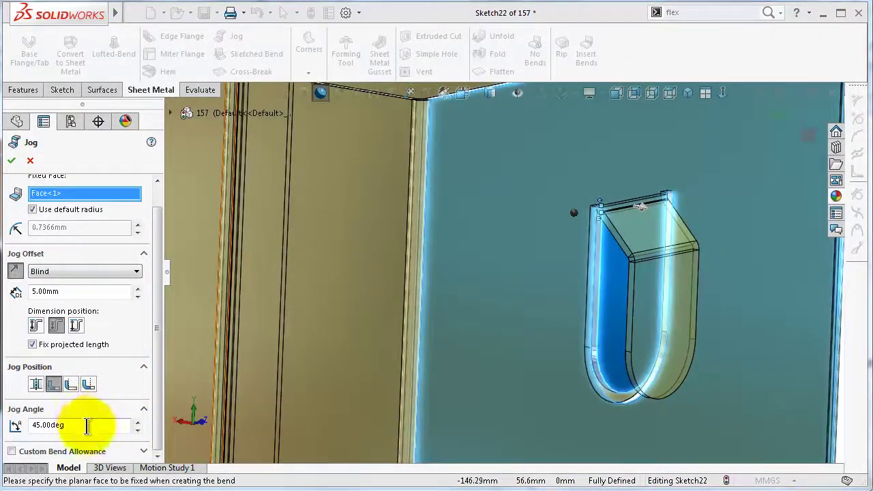
{"action": "double_click", "coordinate": [86, 426]}
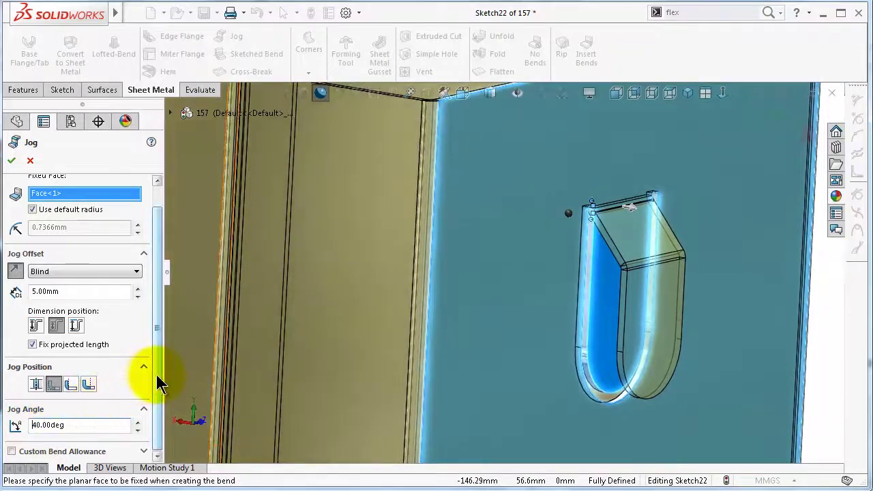
{"action": "left_click_drag", "start_coordinate": [158, 395], "coordinate": [156, 334]}
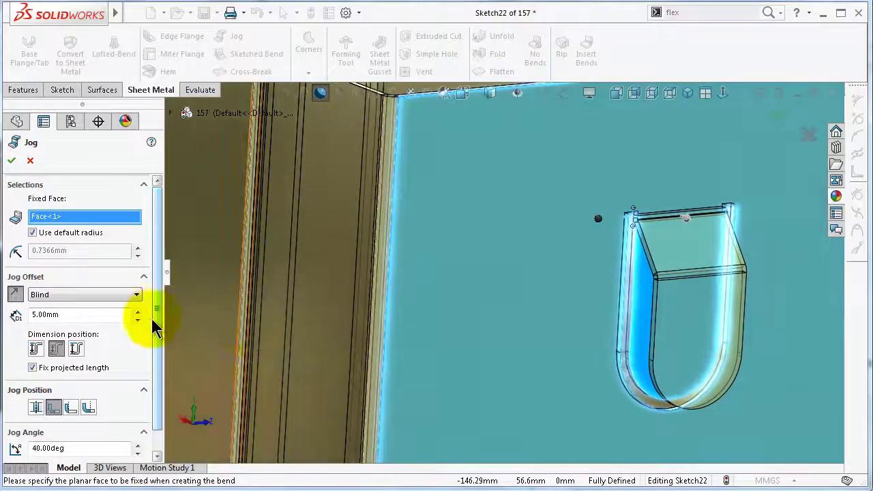
{"action": "left_click", "coordinate": [690, 248]}
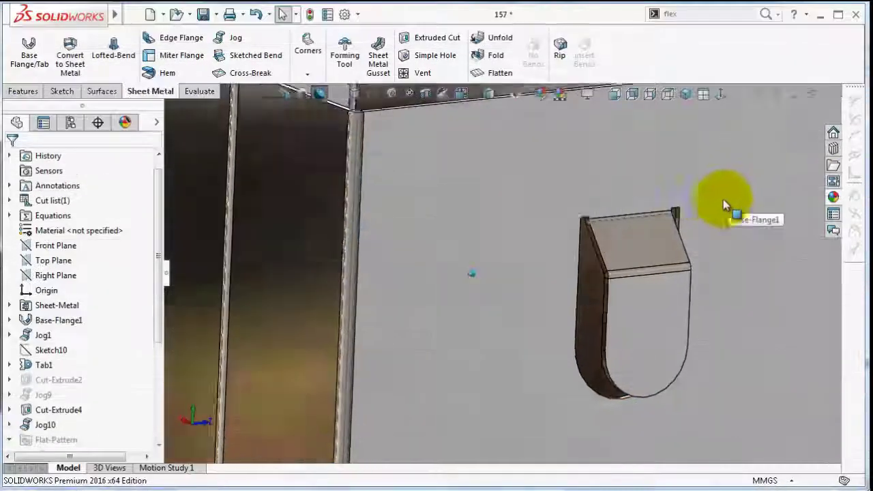
Step: Examine the jogged tab and its U-shaped slot on the end wall from several angles, including the opposite side
{"action": "key", "text": "Left"}
{"action": "key", "text": "Left"}
{"action": "key", "text": "Left"}
{"action": "key", "text": "Left"}
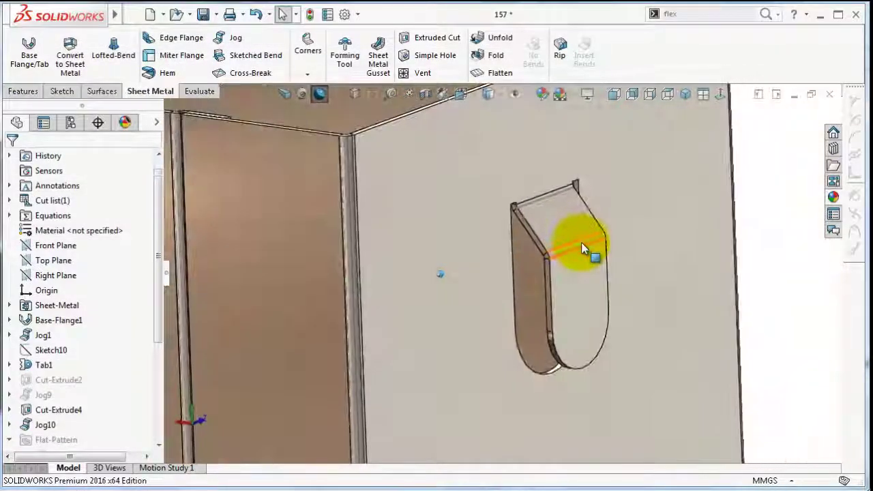
{"action": "key", "text": "Left"}
{"action": "key", "text": "Left"}
{"action": "key", "text": "Left"}
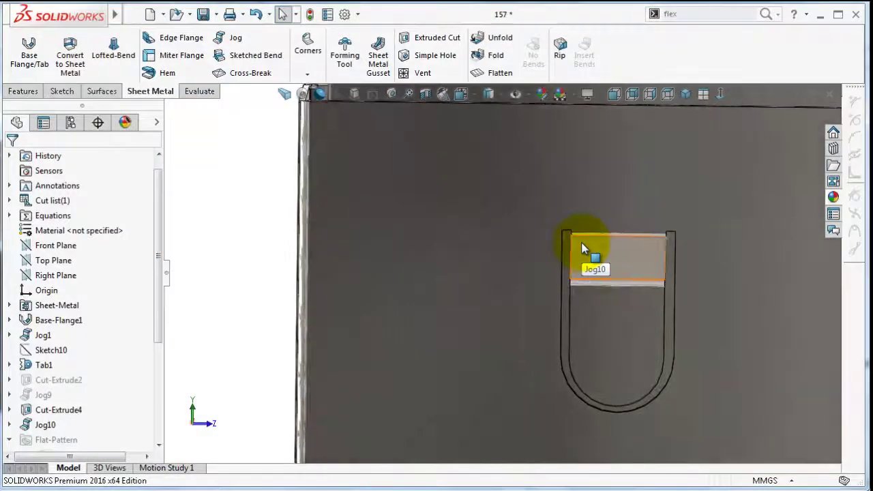
{"action": "key", "text": "Up"}
{"action": "key", "text": "Up"}
{"action": "key", "text": "Up"}
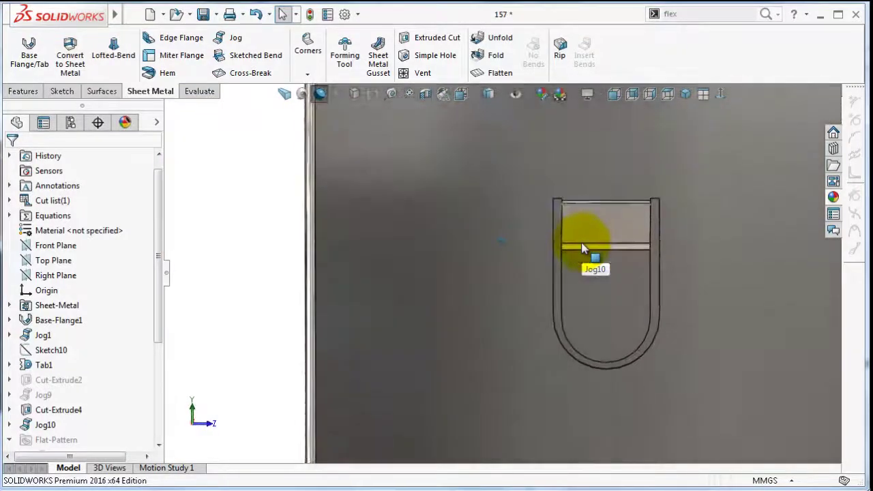
{"action": "key", "text": "Right"}
{"action": "key", "text": "Right"}
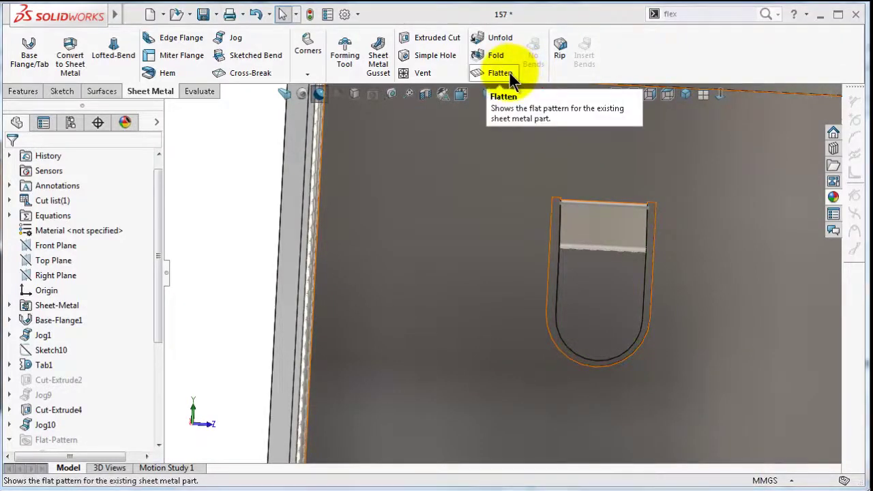
Step: Flatten the part to examine the U cut and tab edges in the flat pattern, and return to the folded state
{"action": "left_click", "coordinate": [510, 76]}
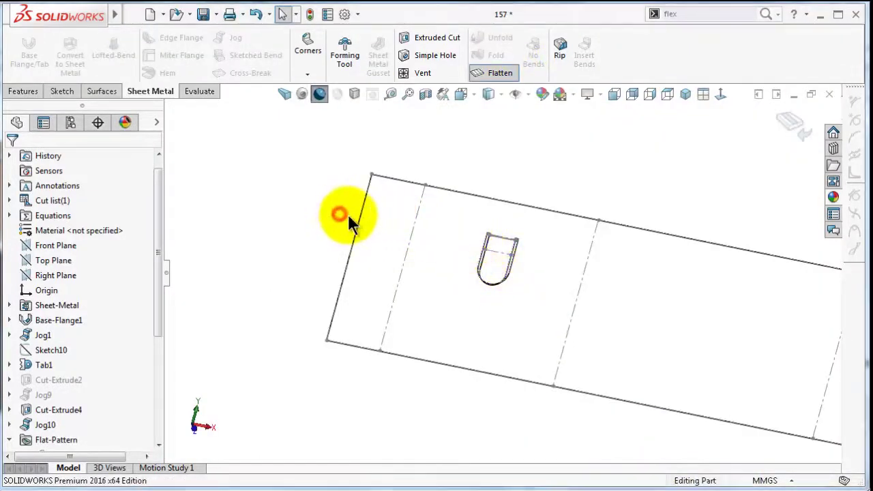
{"action": "middle_click_drag", "start_coordinate": [348, 217], "coordinate": [493, 265]}
{"action": "scroll", "coordinate": [542, 290], "scroll_direction": "down", "scroll_amount": 3}
{"action": "scroll", "coordinate": [467, 274], "scroll_direction": "down", "scroll_amount": 3}
{"action": "scroll", "coordinate": [477, 294], "scroll_direction": "down", "scroll_amount": 8}
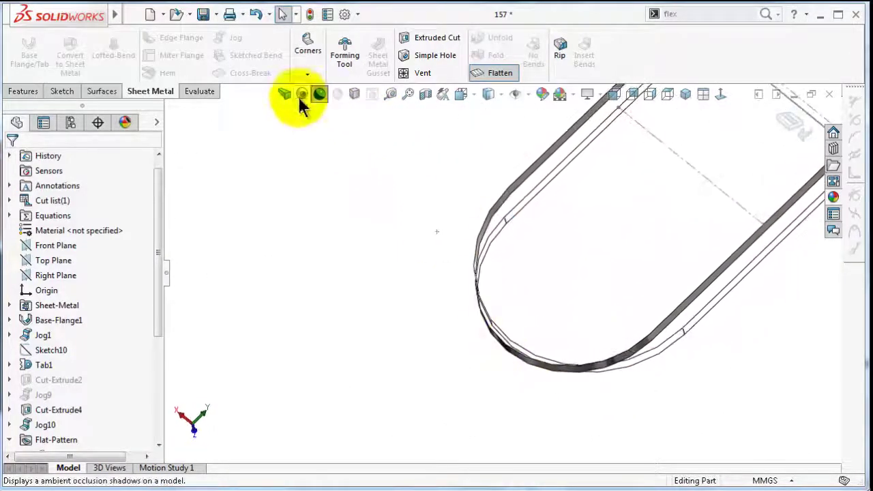
{"action": "scroll", "coordinate": [648, 276], "scroll_direction": "down", "scroll_amount": 3}
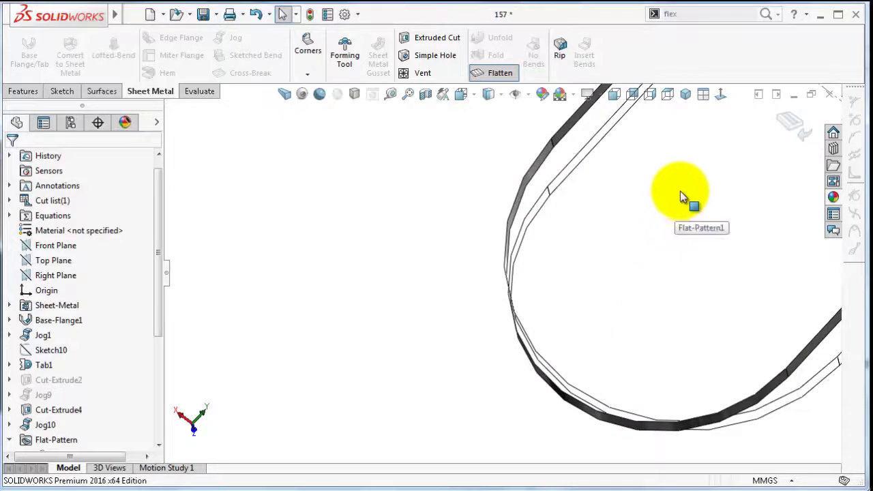
{"action": "scroll", "coordinate": [608, 334], "scroll_direction": "up", "scroll_amount": 4}
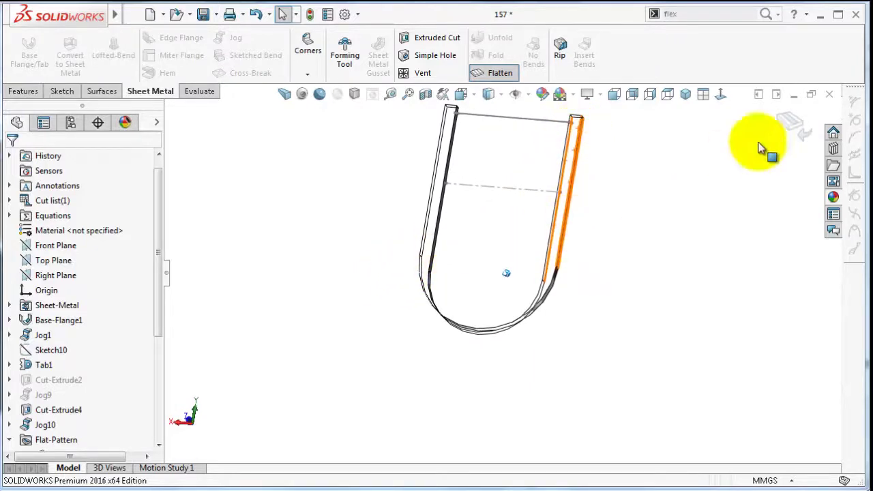
{"action": "left_click", "coordinate": [791, 124]}
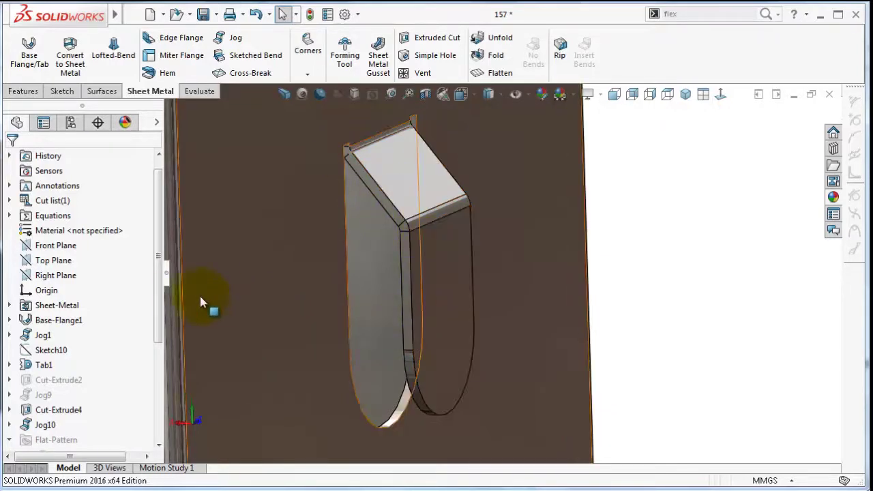
Step: Edit the end-wall tab's jog to turn off Fix projected length, and accept the change
{"action": "scroll", "coordinate": [163, 300], "scroll_direction": "down", "scroll_amount": 3}
{"action": "left_click", "coordinate": [42, 349]}
{"action": "left_click", "coordinate": [53, 318]}
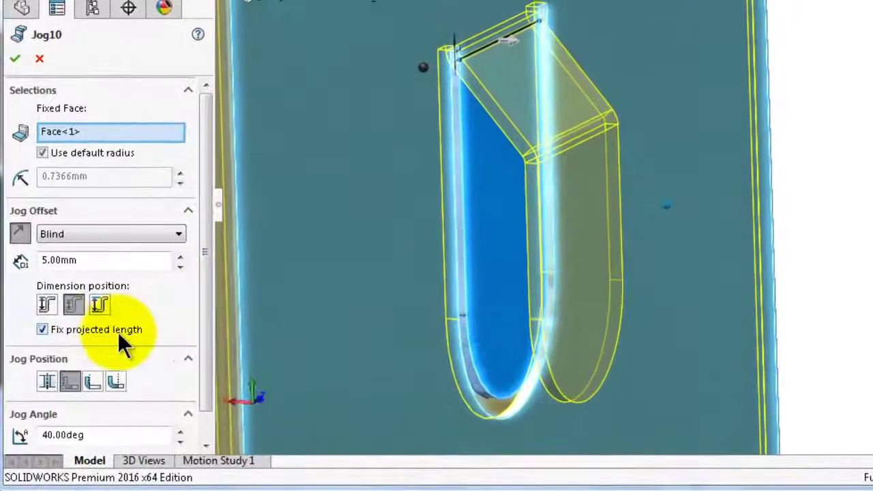
{"action": "left_click", "coordinate": [109, 340]}
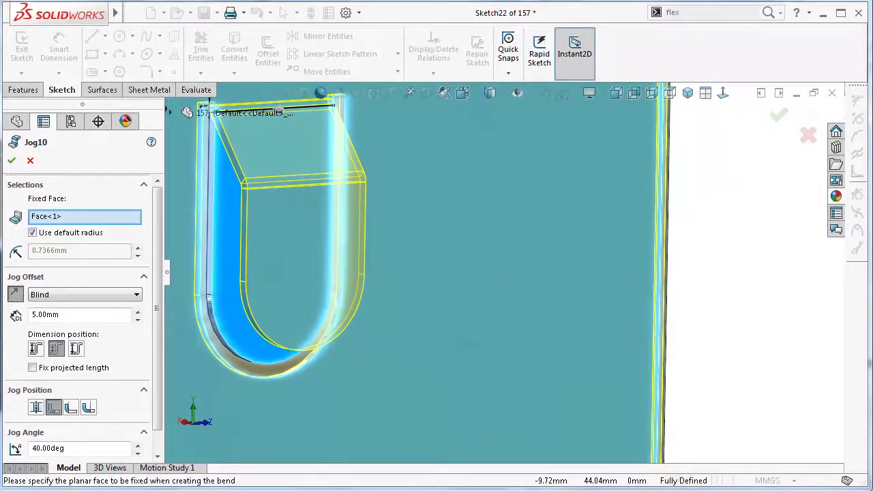
{"action": "left_click", "coordinate": [732, 244]}
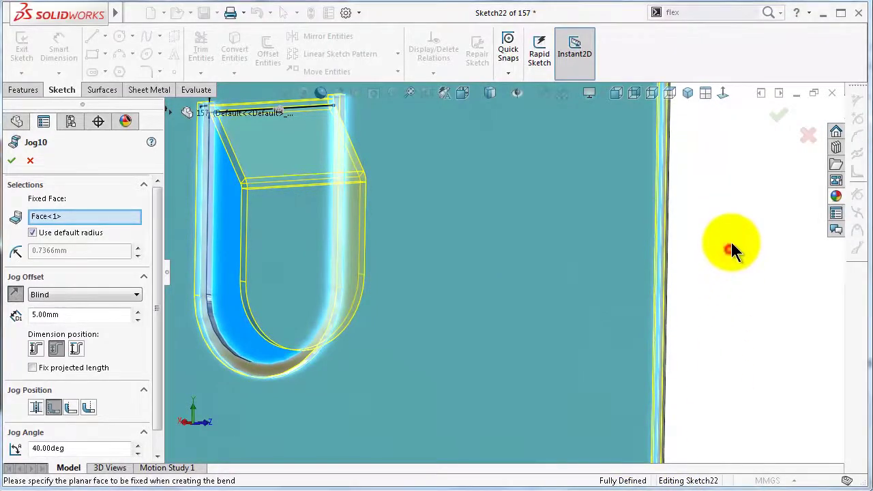
{"action": "left_click", "coordinate": [778, 120]}
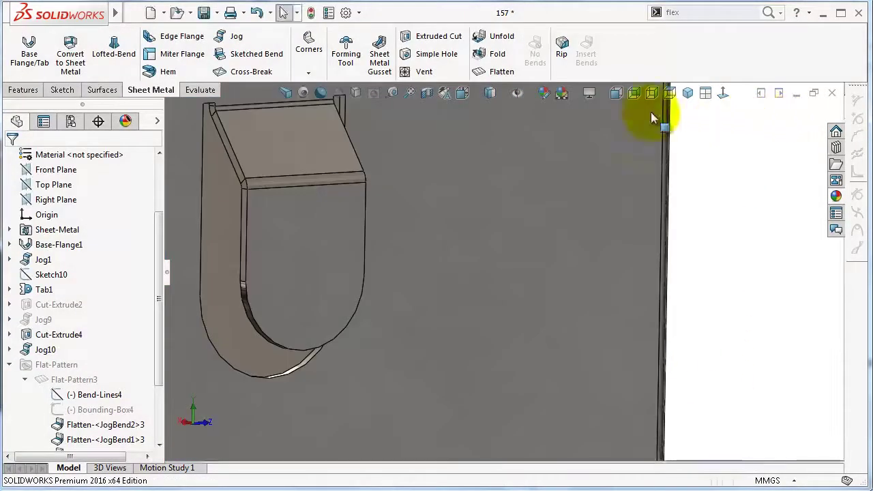
Step: Flatten the part again, examine the U cut normal to the wall face, and return to the folded state
{"action": "left_click", "coordinate": [499, 71]}
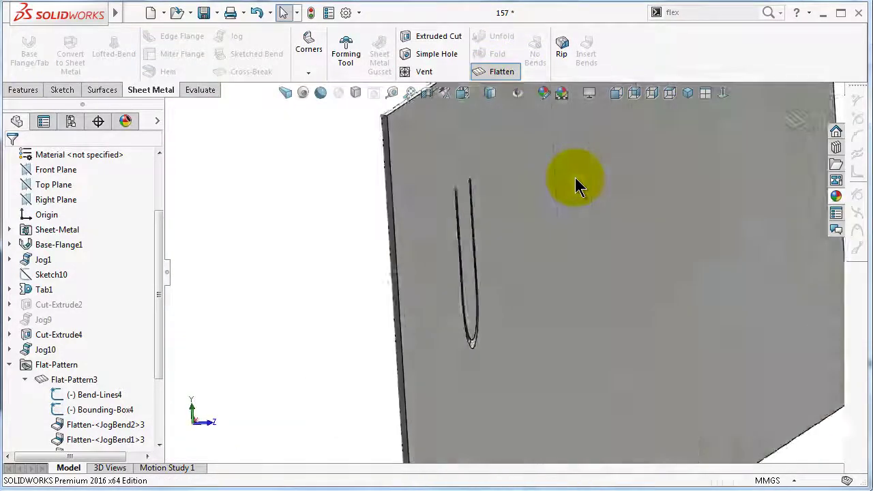
{"action": "middle_click_drag", "start_coordinate": [575, 179], "coordinate": [454, 270]}
{"action": "left_click", "coordinate": [473, 264]}
{"action": "left_click", "coordinate": [578, 221]}
{"action": "scroll", "coordinate": [394, 231], "scroll_direction": "down", "scroll_amount": 2}
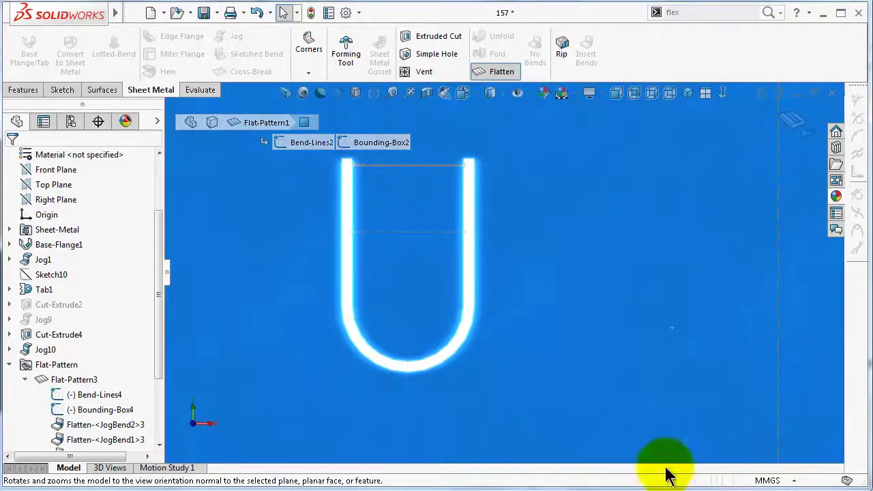
{"action": "left_click", "coordinate": [800, 118]}
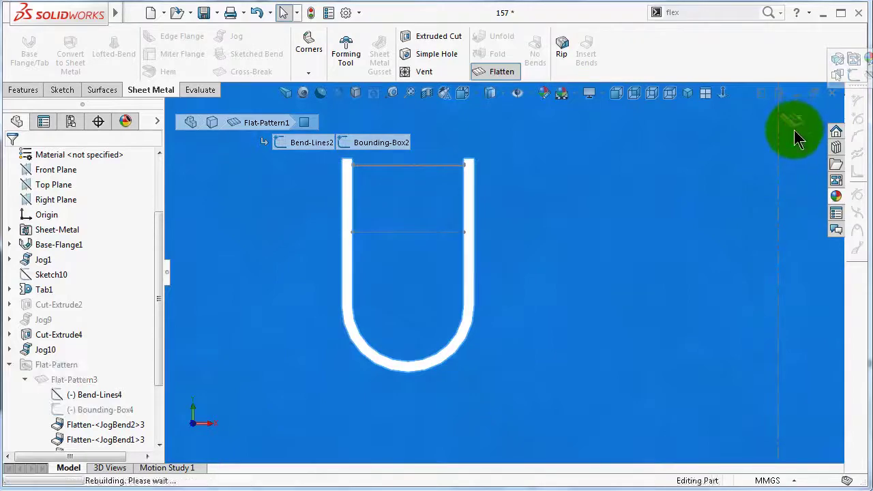
{"action": "left_click", "coordinate": [795, 131]}
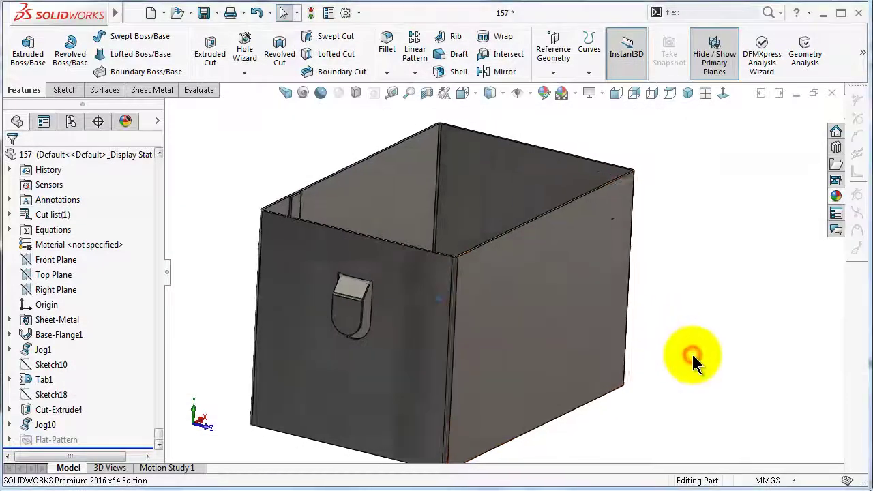
Step: Start a 90° Edge Flange inward from the long wall's inner top edge, with the flange length set to Up To Vertex
{"action": "middle_click_drag", "start_coordinate": [692, 354], "coordinate": [624, 254]}
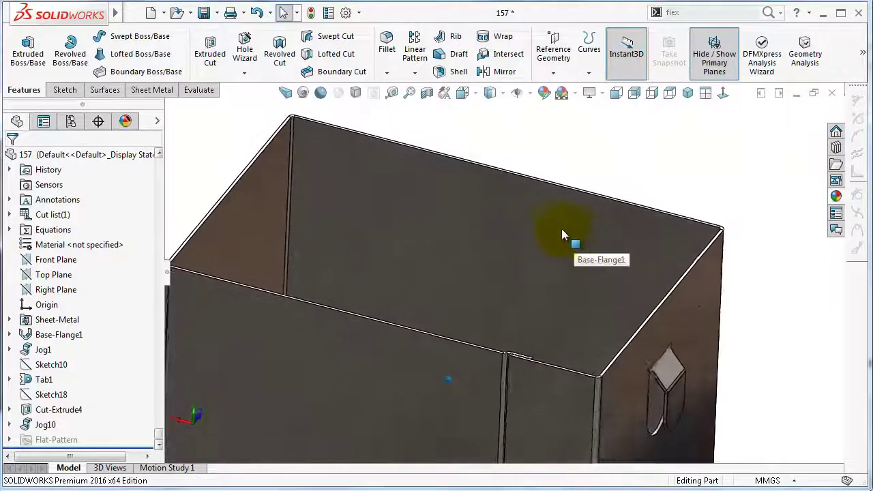
{"action": "scroll", "coordinate": [549, 225], "scroll_direction": "down", "scroll_amount": 4}
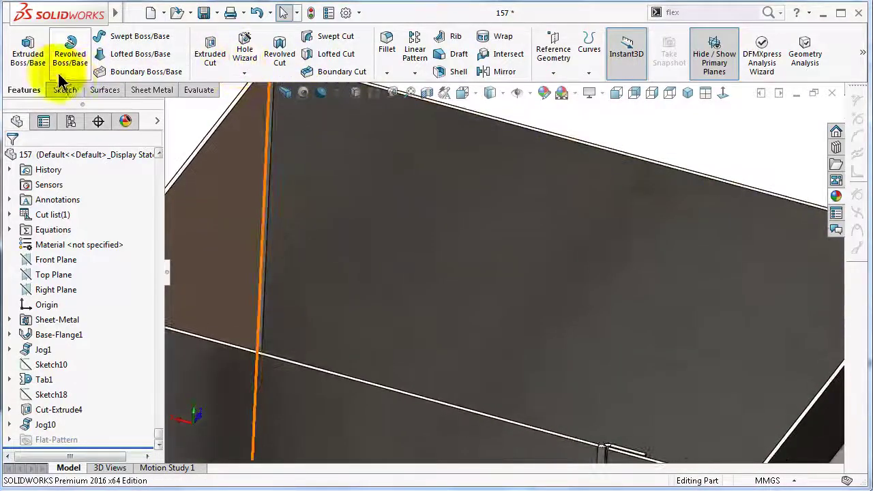
{"action": "left_click", "coordinate": [150, 91]}
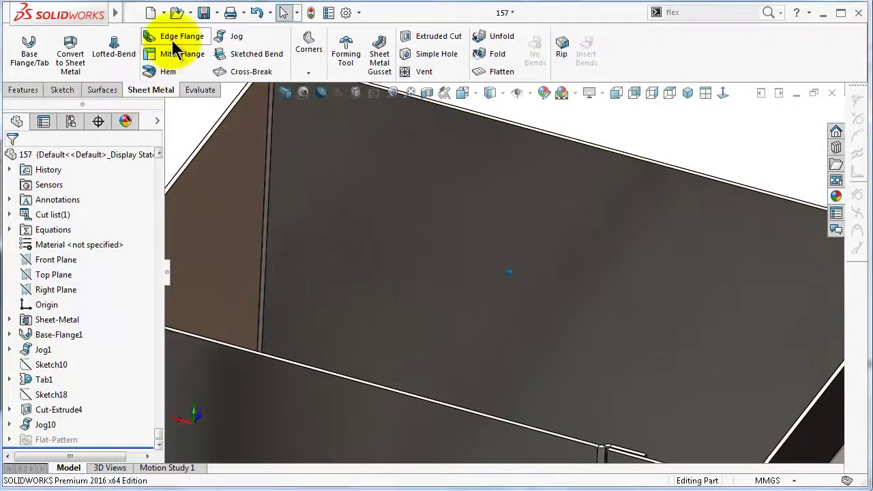
{"action": "left_click", "coordinate": [178, 37]}
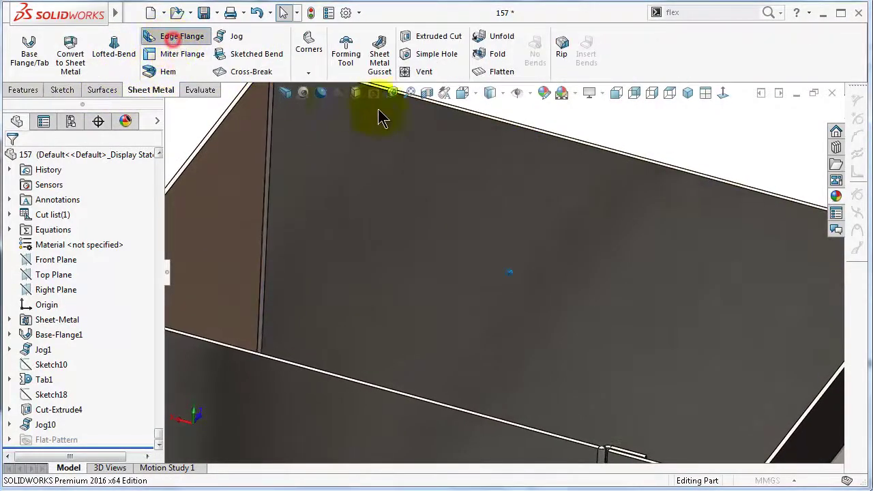
{"action": "left_click", "coordinate": [477, 120]}
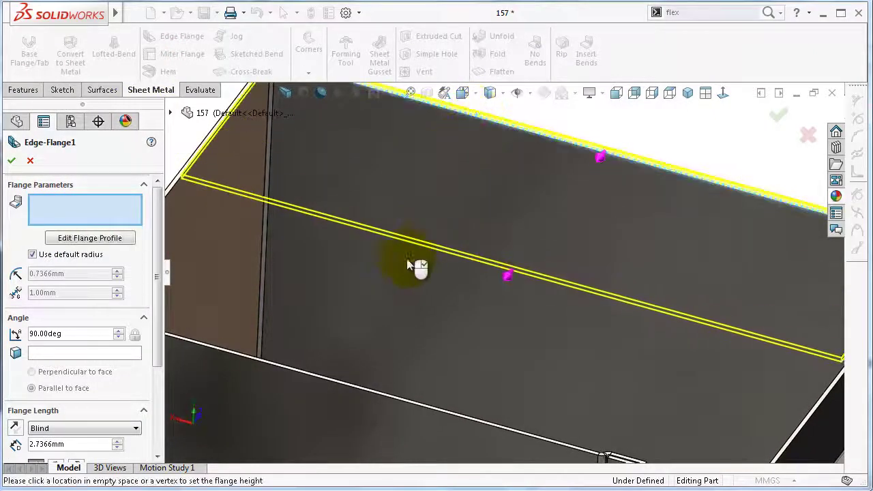
{"action": "left_click", "coordinate": [376, 334]}
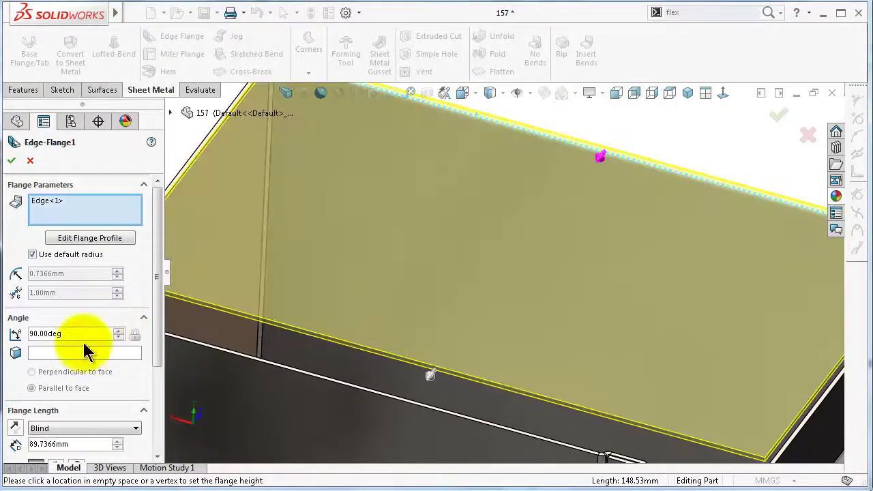
{"action": "left_click_drag", "start_coordinate": [152, 253], "coordinate": [152, 312]}
{"action": "left_click", "coordinate": [80, 359]}
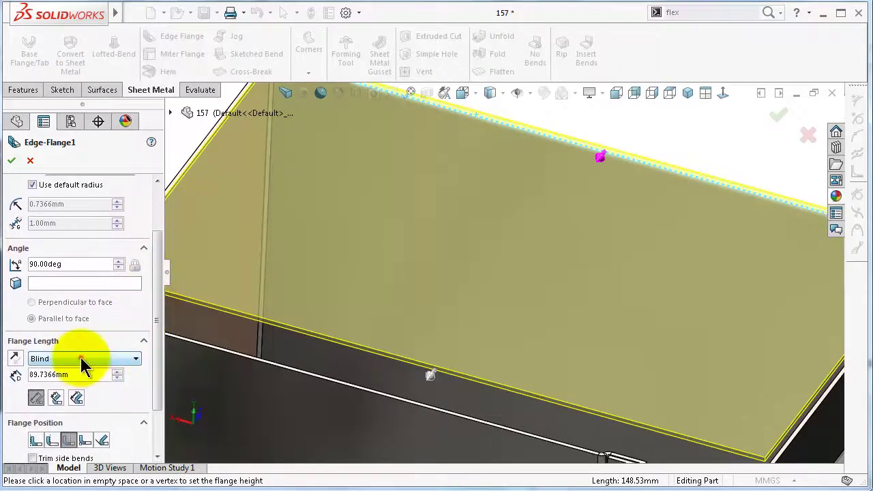
{"action": "left_click", "coordinate": [85, 380]}
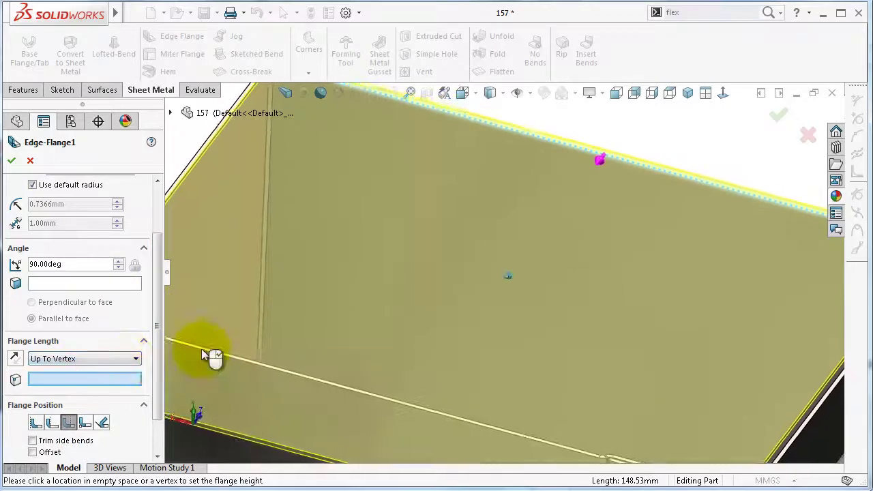
Step: Set the flange's length limit to the corner vertex on the opposite long wall's top edge
{"action": "scroll", "coordinate": [201, 350], "scroll_direction": "up", "scroll_amount": 4}
{"action": "scroll", "coordinate": [274, 315], "scroll_direction": "down", "scroll_amount": 4}
{"action": "scroll", "coordinate": [455, 270], "scroll_direction": "up", "scroll_amount": 2}
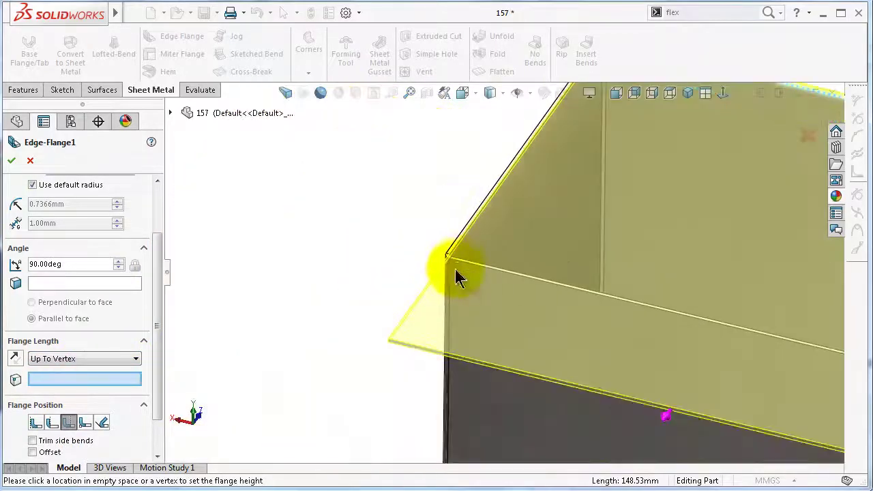
{"action": "scroll", "coordinate": [465, 275], "scroll_direction": "down", "scroll_amount": 2}
{"action": "middle_click_drag", "start_coordinate": [465, 279], "coordinate": [655, 279]}
{"action": "left_click", "coordinate": [645, 254]}
{"action": "middle_click_drag", "start_coordinate": [528, 225], "coordinate": [508, 165]}
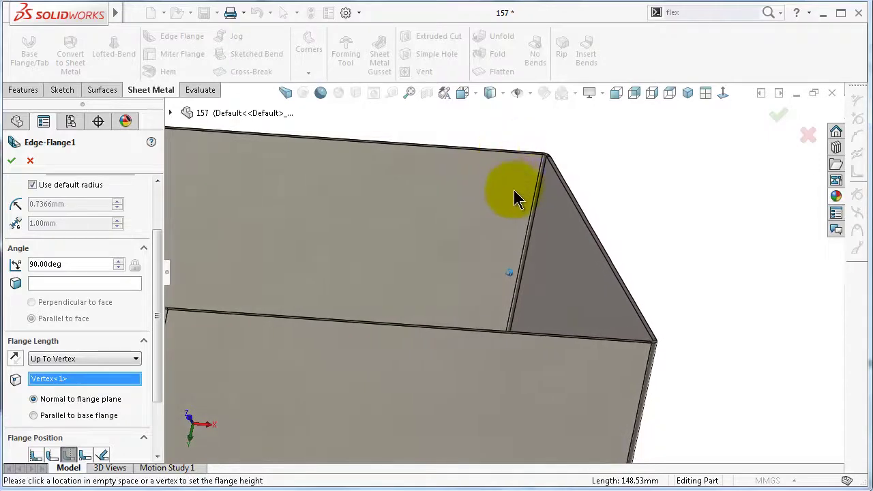
{"action": "scroll", "coordinate": [505, 201], "scroll_direction": "up", "scroll_amount": 4}
{"action": "middle_click_drag", "start_coordinate": [493, 207], "coordinate": [191, 239]}
Step: Add the same wall's bottom edge to the Edge Flange and complete both flanges
{"action": "left_click_drag", "start_coordinate": [154, 263], "coordinate": [156, 181]}
{"action": "left_click", "coordinate": [103, 215]}
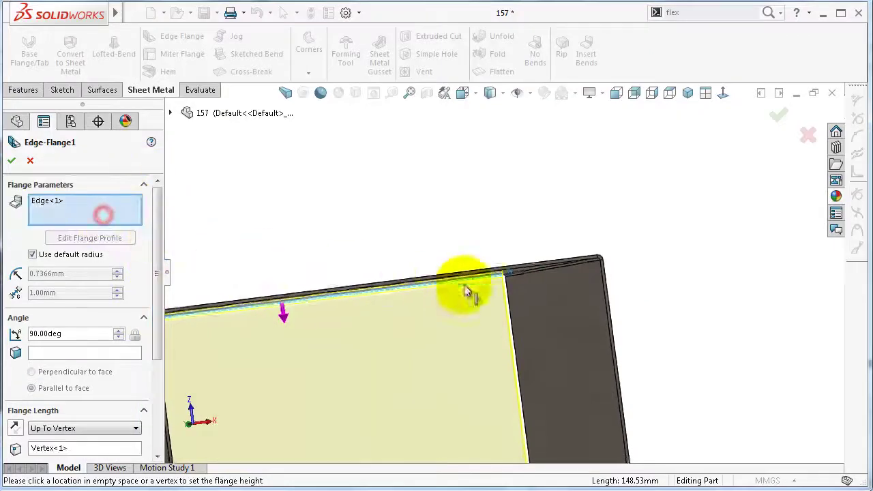
{"action": "left_click", "coordinate": [560, 259]}
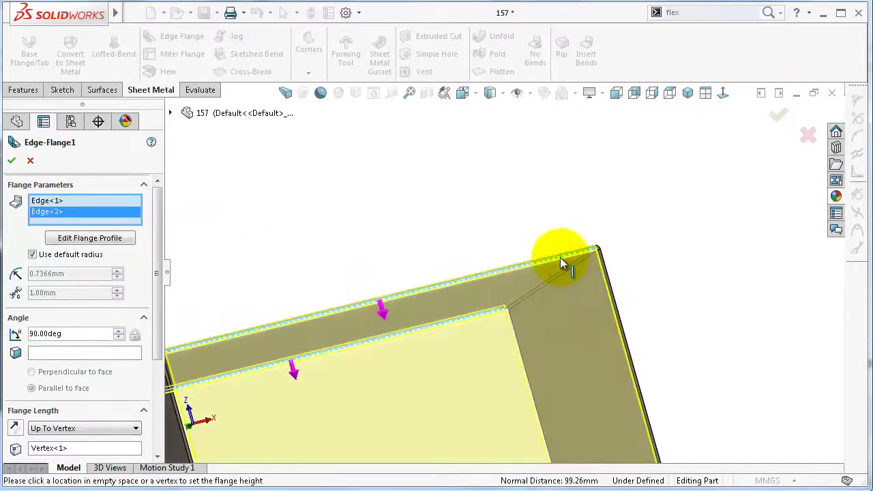
{"action": "middle_click_drag", "start_coordinate": [559, 262], "coordinate": [748, 164]}
{"action": "left_click", "coordinate": [779, 120]}
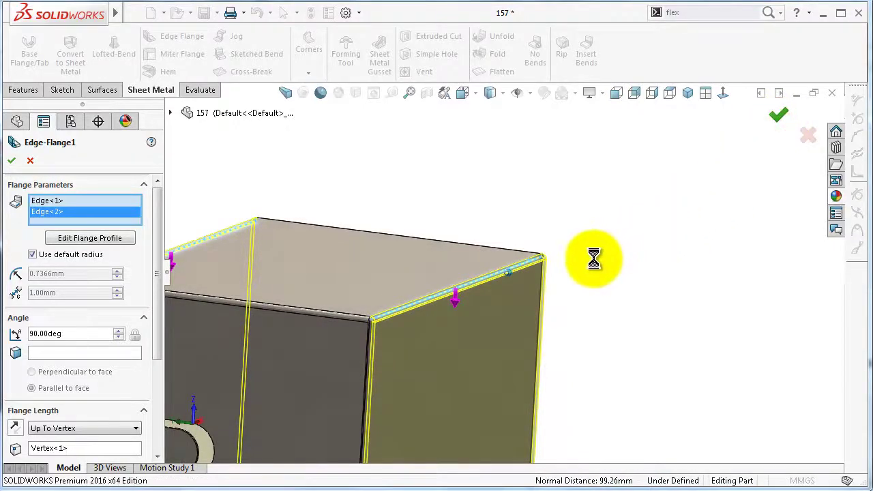
Step: Examine the closed box from several angles, including the gap between the top flange and the walls near the corner
{"action": "middle_click_drag", "start_coordinate": [588, 263], "coordinate": [566, 260]}
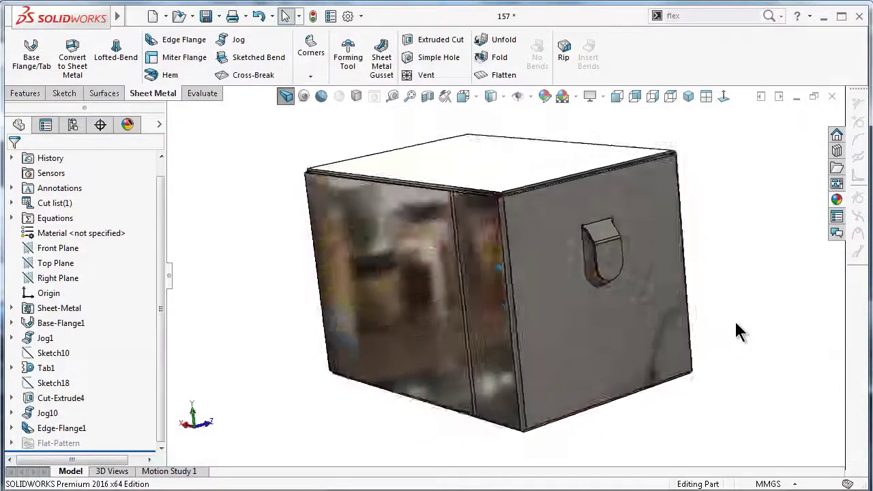
{"action": "key", "text": "Up"}
{"action": "key", "text": "Up"}
{"action": "key", "text": "Up"}
{"action": "key", "text": "Up"}
{"action": "key", "text": "Up"}
{"action": "key", "text": "Up"}
{"action": "key", "text": "Left"}
{"action": "key", "text": "Left"}
{"action": "key", "text": "Left"}
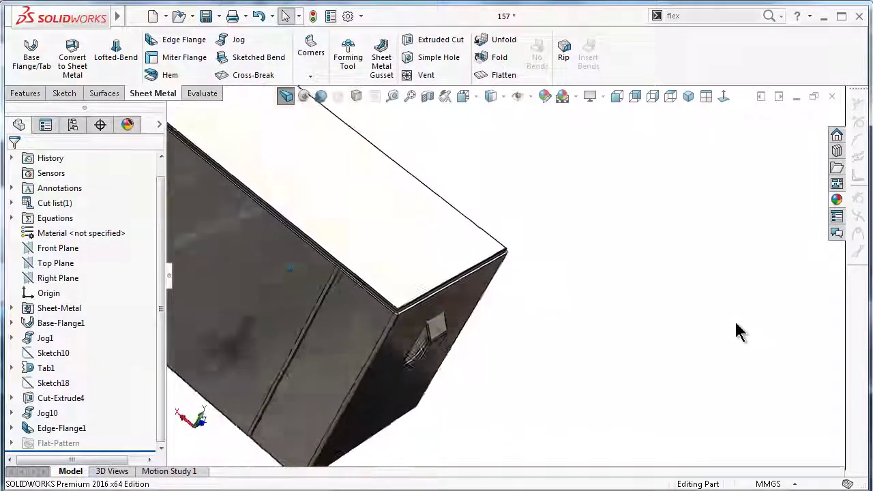
{"action": "key", "text": "Up"}
{"action": "key", "text": "Up"}
{"action": "scroll", "coordinate": [464, 287], "scroll_direction": "down", "scroll_amount": 8}
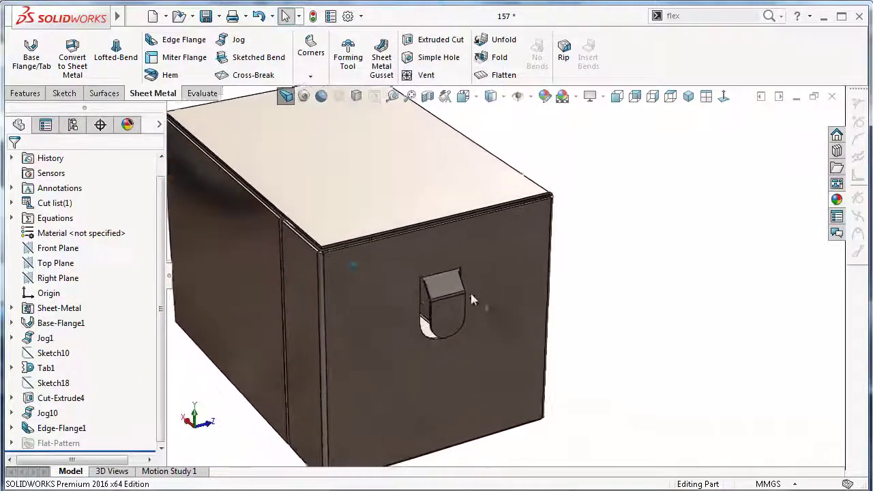
{"action": "scroll", "coordinate": [461, 284], "scroll_direction": "down", "scroll_amount": 3}
{"action": "key", "text": "Down"}
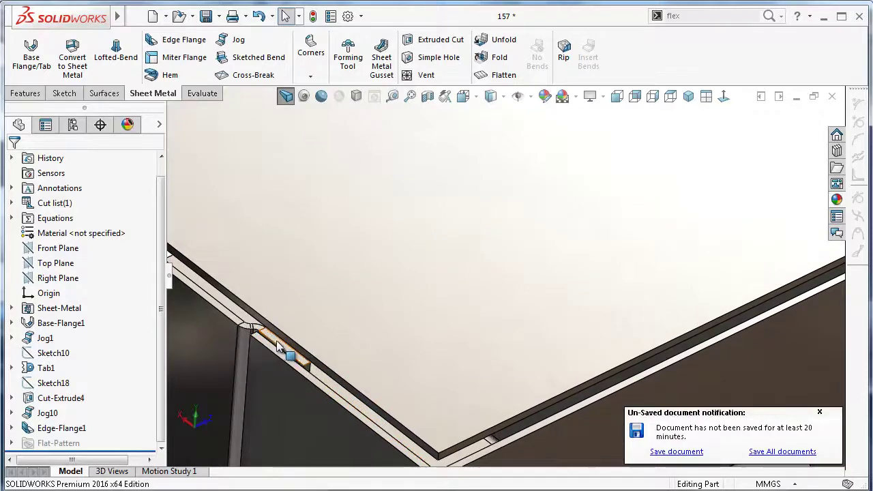
{"action": "key", "text": "Up"}
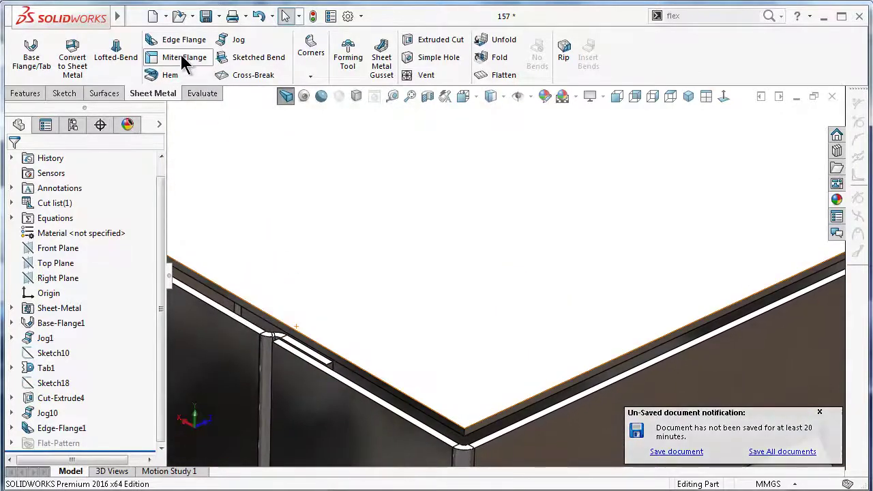
{"action": "left_click", "coordinate": [183, 40]}
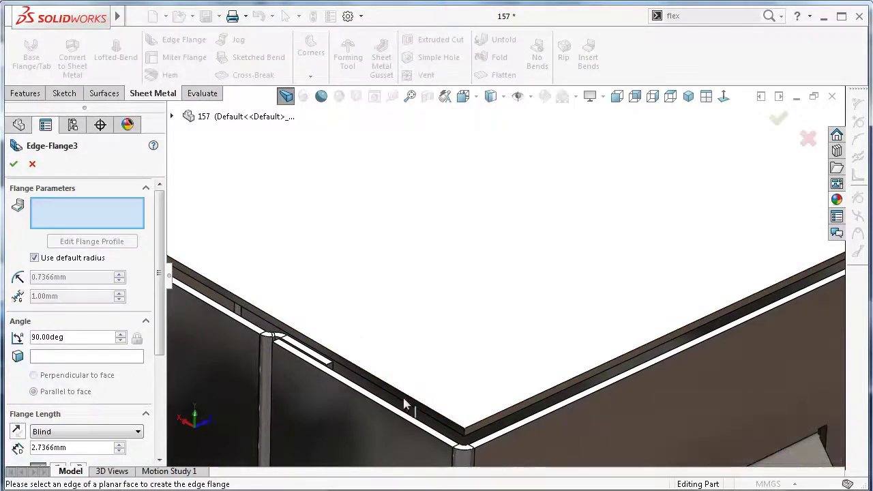
{"action": "left_click", "coordinate": [407, 407]}
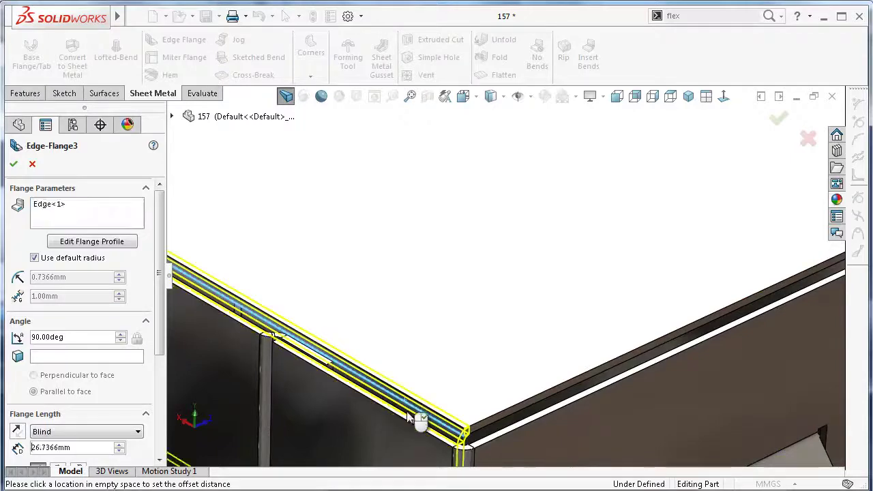
{"action": "scroll", "coordinate": [409, 413], "scroll_direction": "up", "scroll_amount": 3}
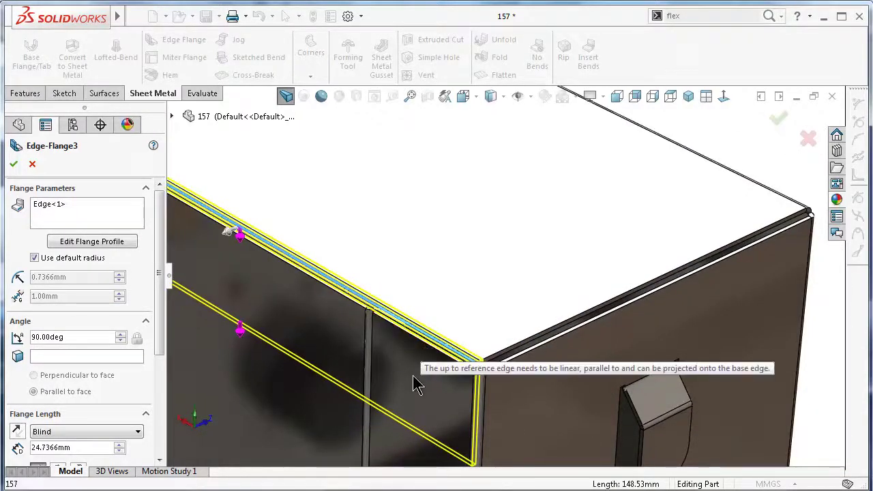
{"action": "mouse_move", "coordinate": [414, 376]}
{"action": "middle_mouse_down"}
{"action": "mouse_move", "coordinate": [418, 364]}
{"action": "mouse_move", "coordinate": [424, 382]}
{"action": "middle_mouse_up"}
{"action": "left_click", "coordinate": [807, 140]}
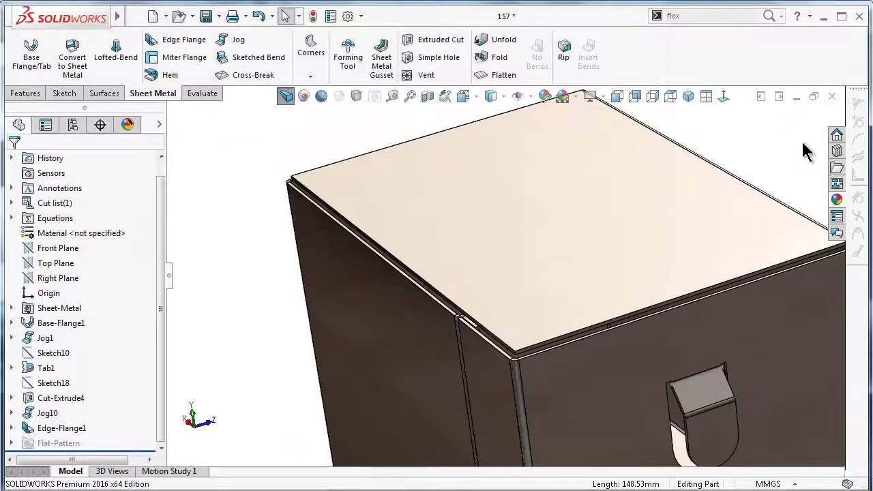